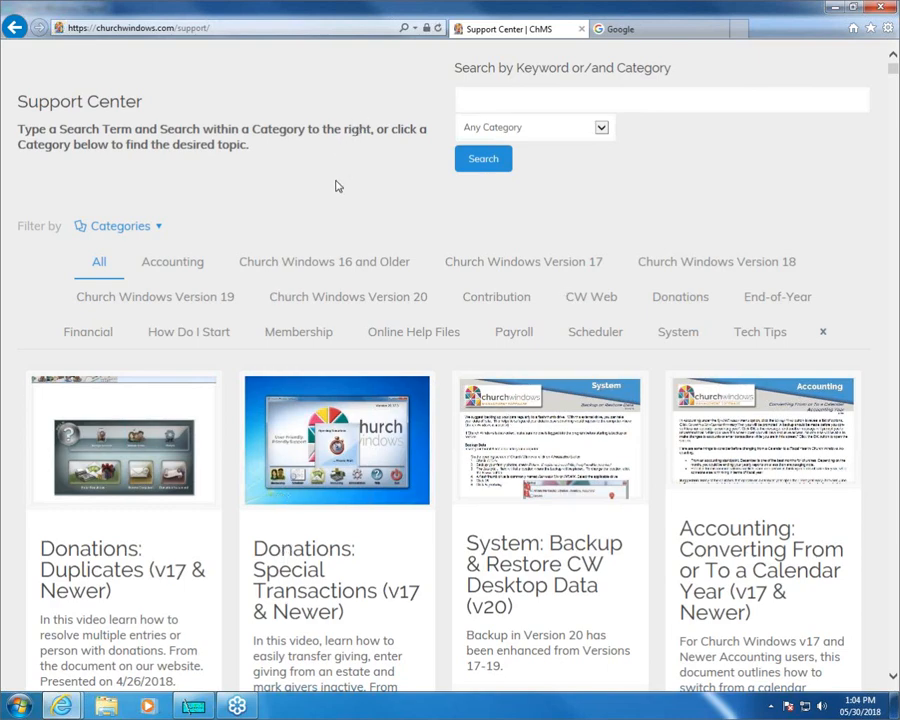
Close the Google page and the Support Center page in the web browser.
scroll(338, 185, "up", 1)
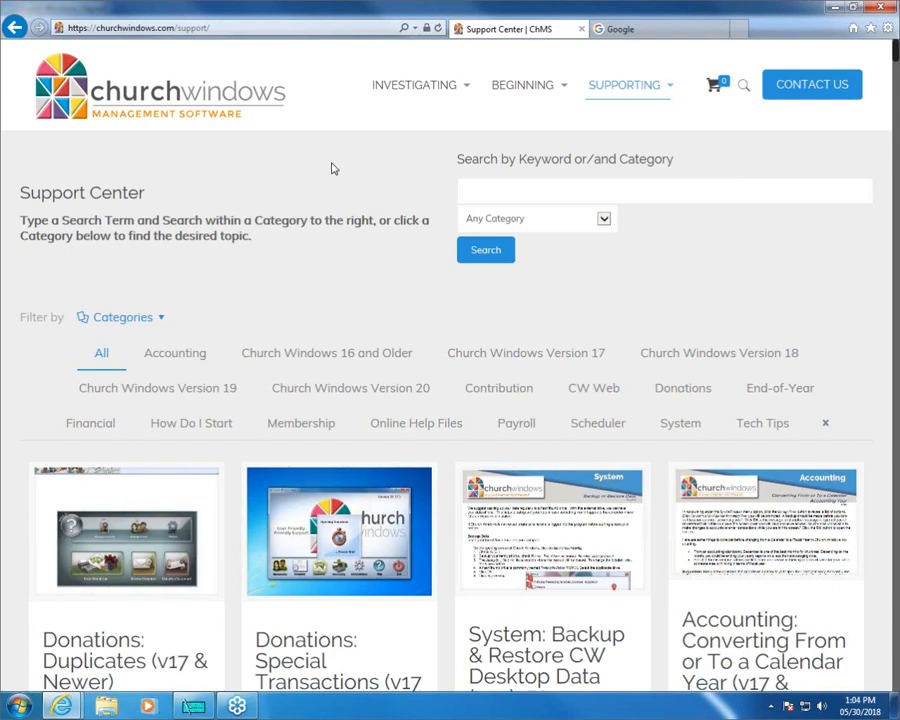
left_click(722, 30)
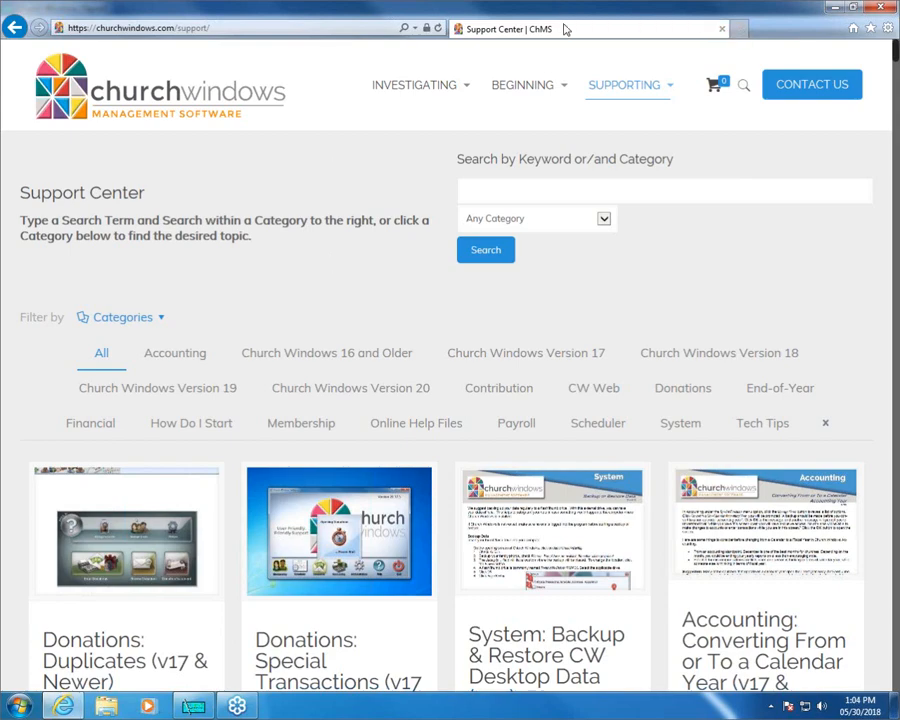
left_click(721, 31)
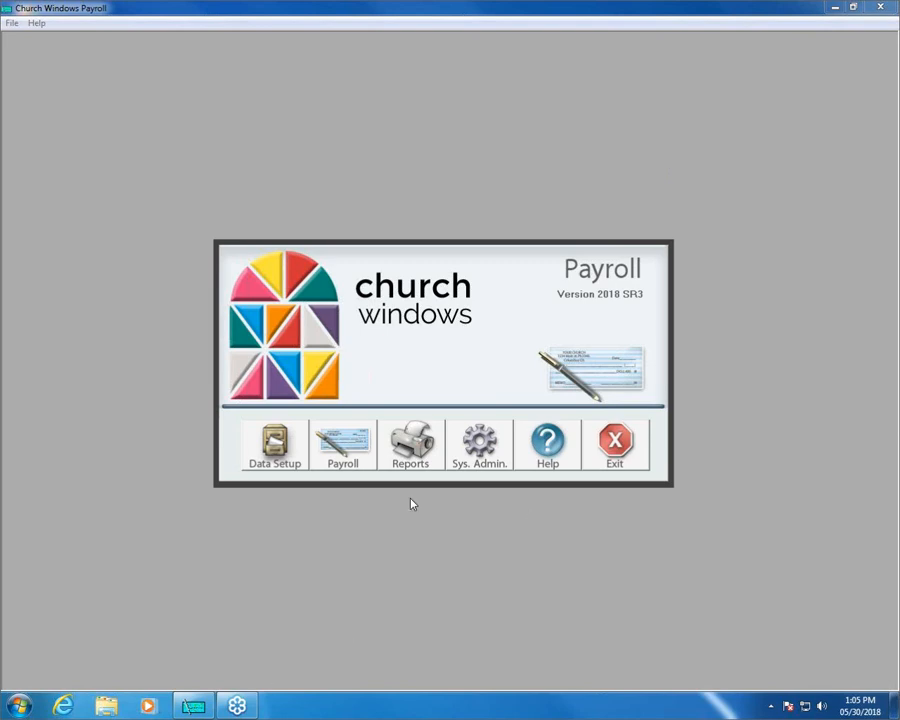
Minimize Payroll, launch Church Windows from the desktop and open its Accounting module.
left_click(835, 8)
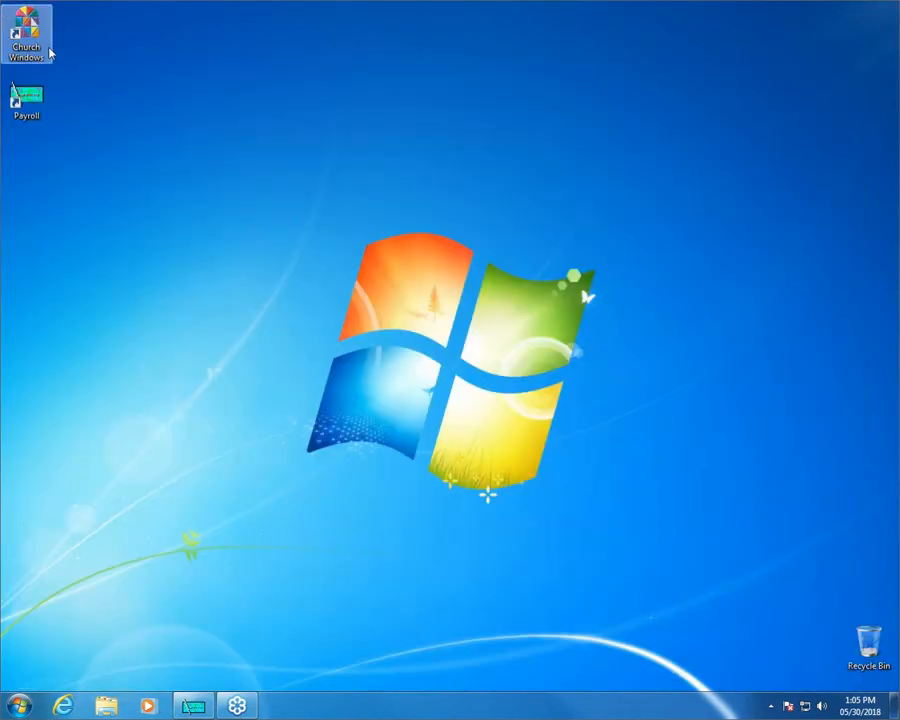
double_click(34, 36)
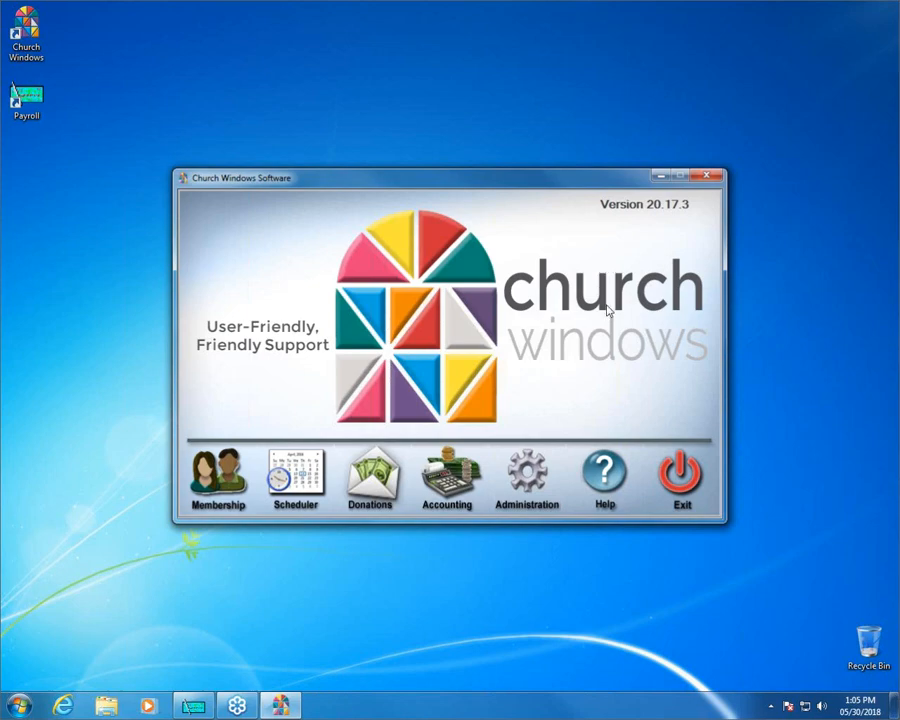
left_click(445, 482)
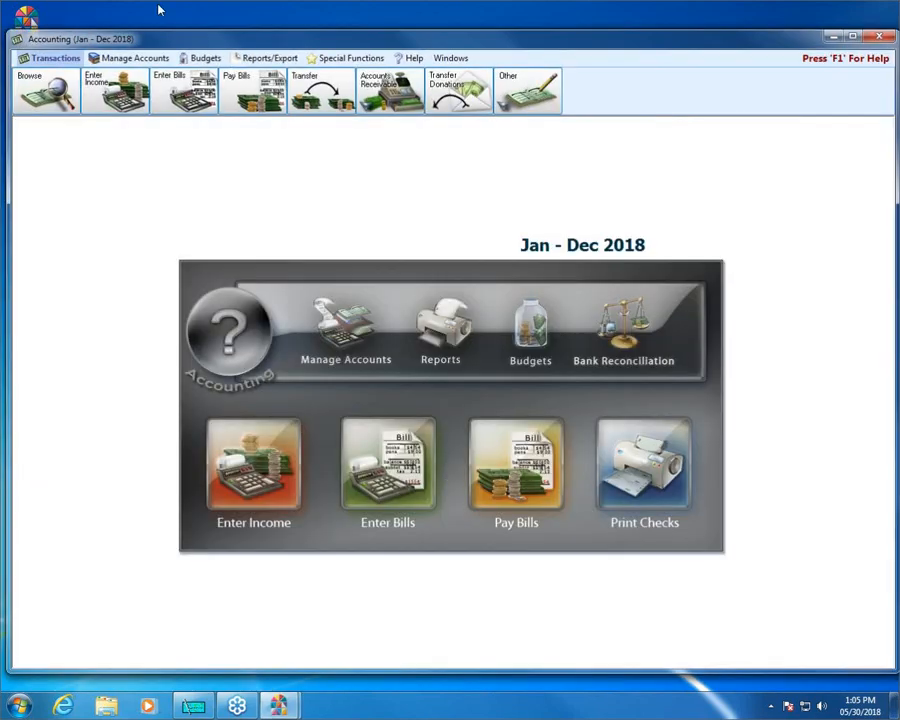
Open the Chart of Accounts and examine the payroll liability accounts from 941 Taxes Payable through Flexible Spending.
left_click(343, 343)
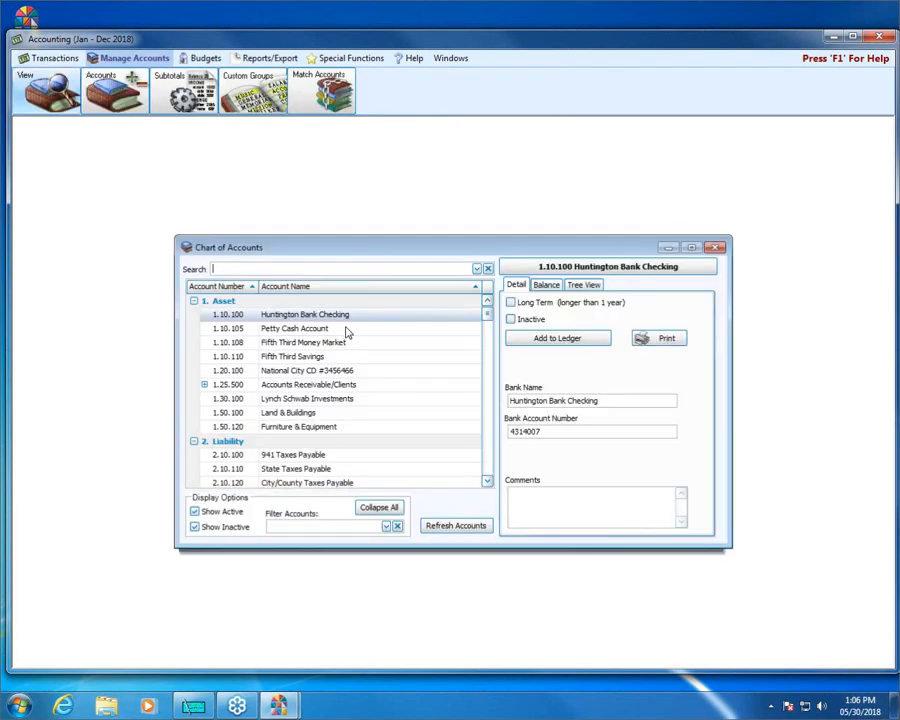
left_click_drag(528, 237, 528, 176)
left_click(487, 483)
left_click(487, 483)
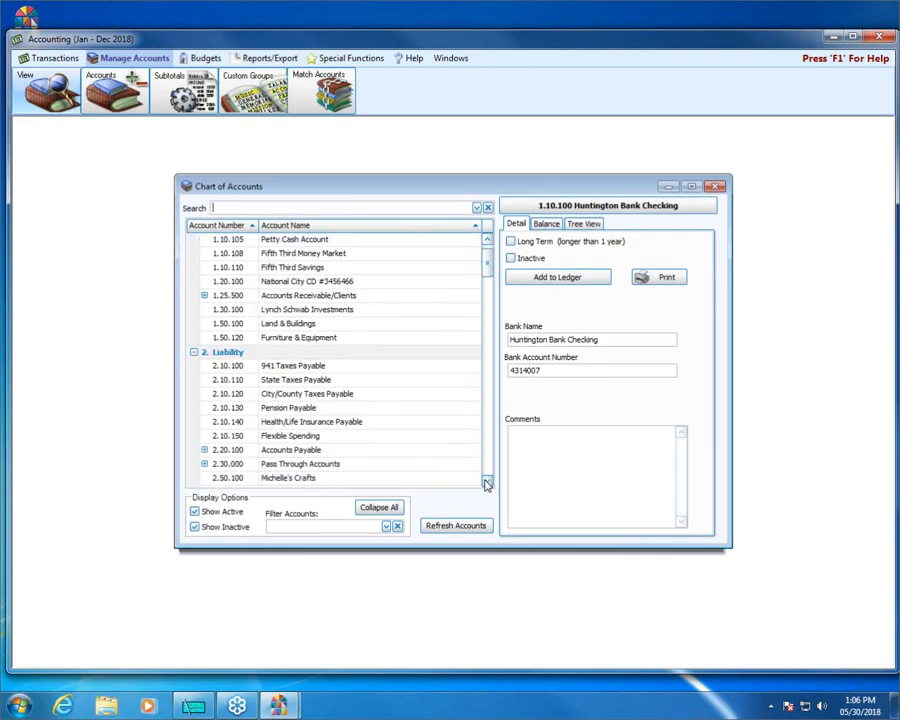
left_click(487, 483)
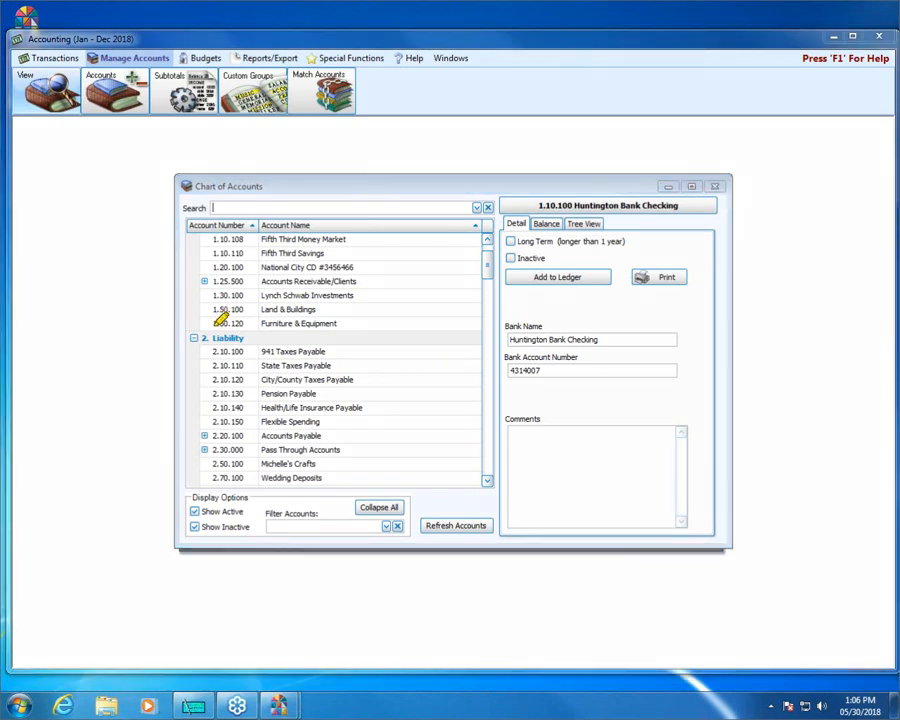
left_click_drag(213, 352, 370, 352)
left_click_drag(214, 366, 332, 365)
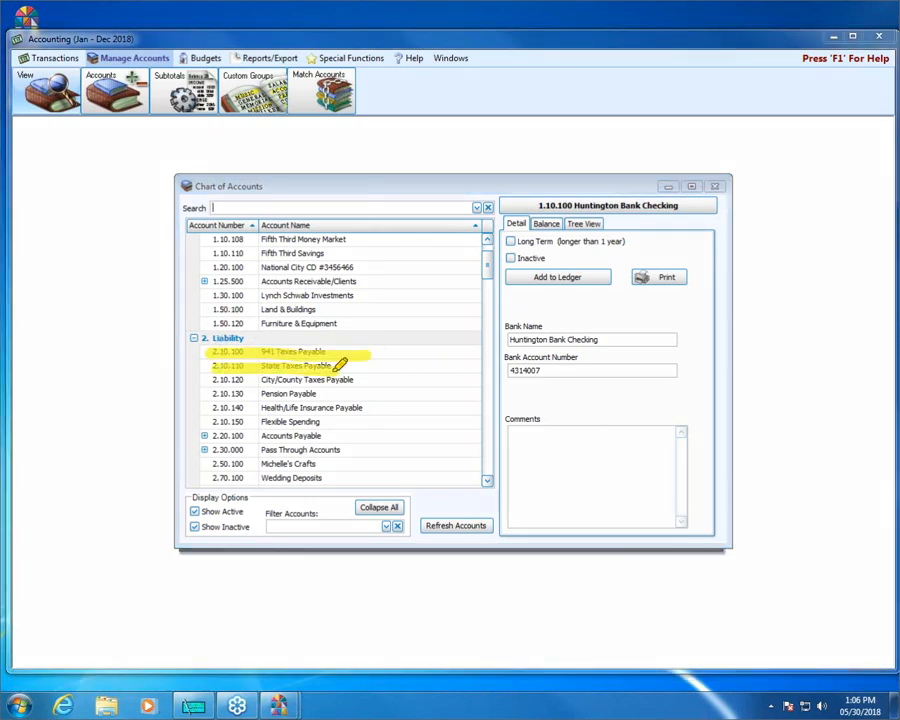
left_click_drag(212, 380, 382, 380)
left_click_drag(213, 394, 340, 394)
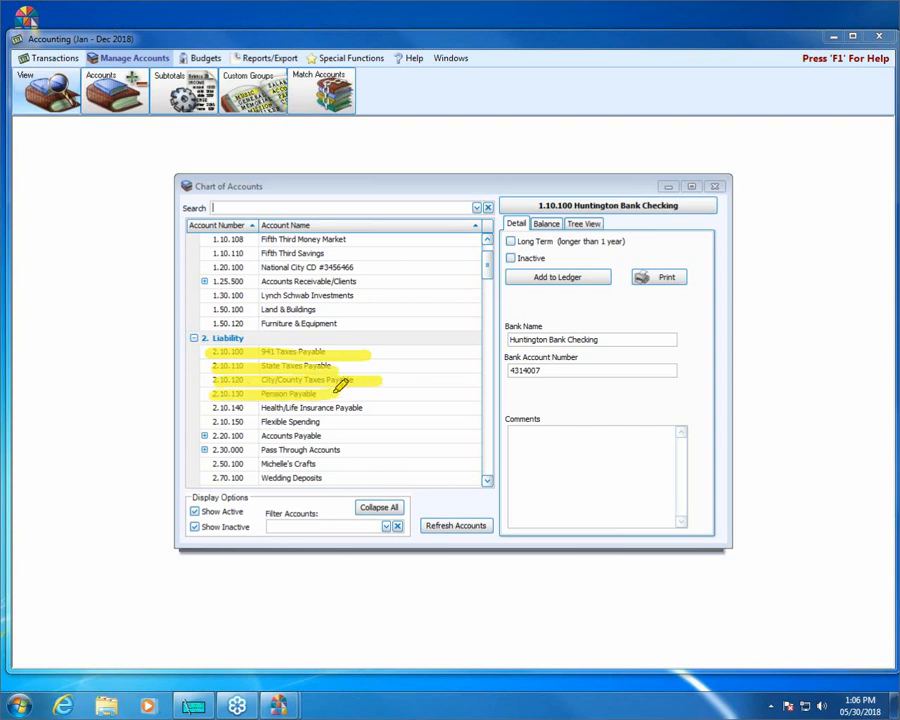
left_click_drag(212, 408, 403, 408)
left_click_drag(213, 422, 318, 421)
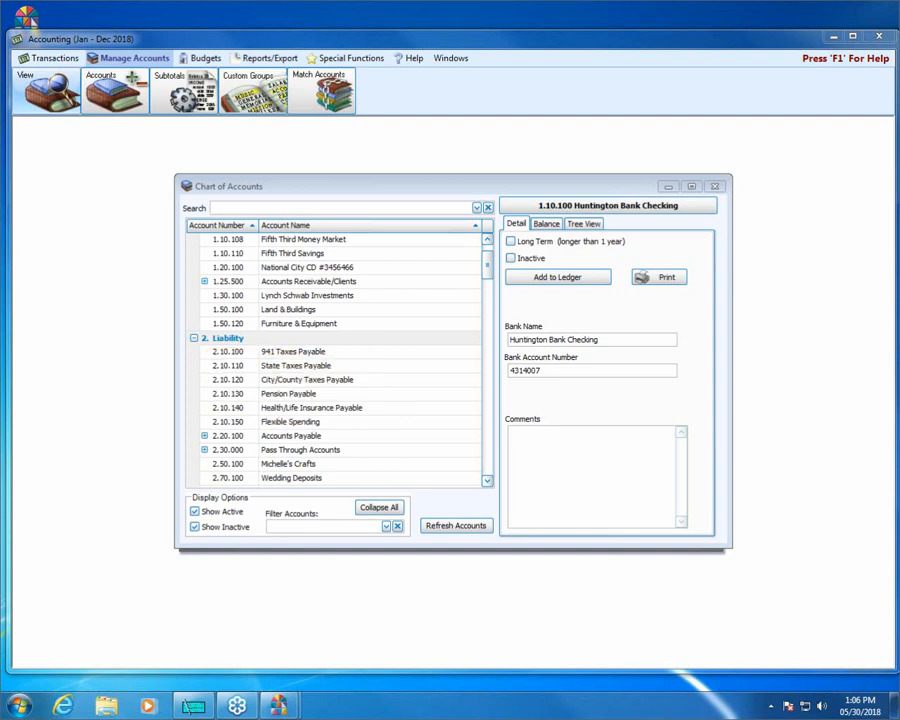
Collapse the account list and examine the Expense subaccounts for Sr Minister and Church Administrator Salary & Benefits, closing the chart when done.
left_click(490, 267)
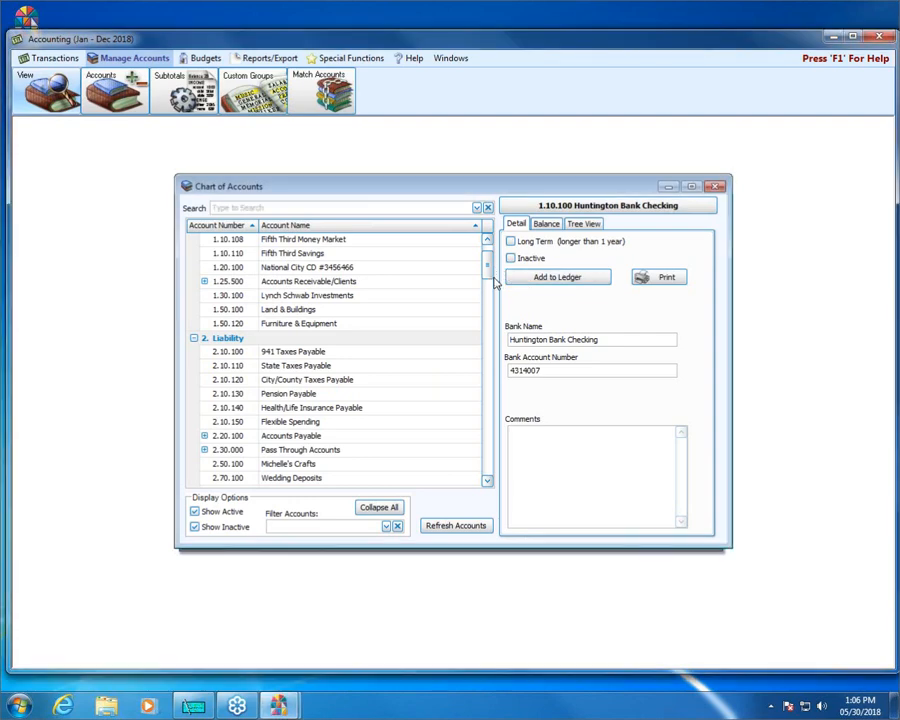
left_click(378, 507)
left_click(193, 296)
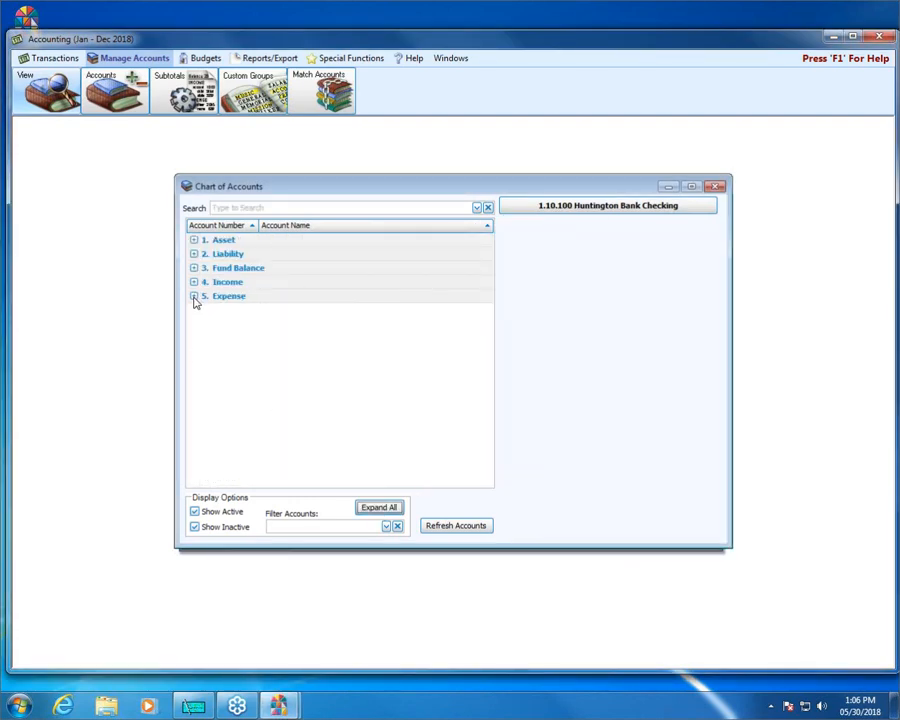
left_click(487, 481)
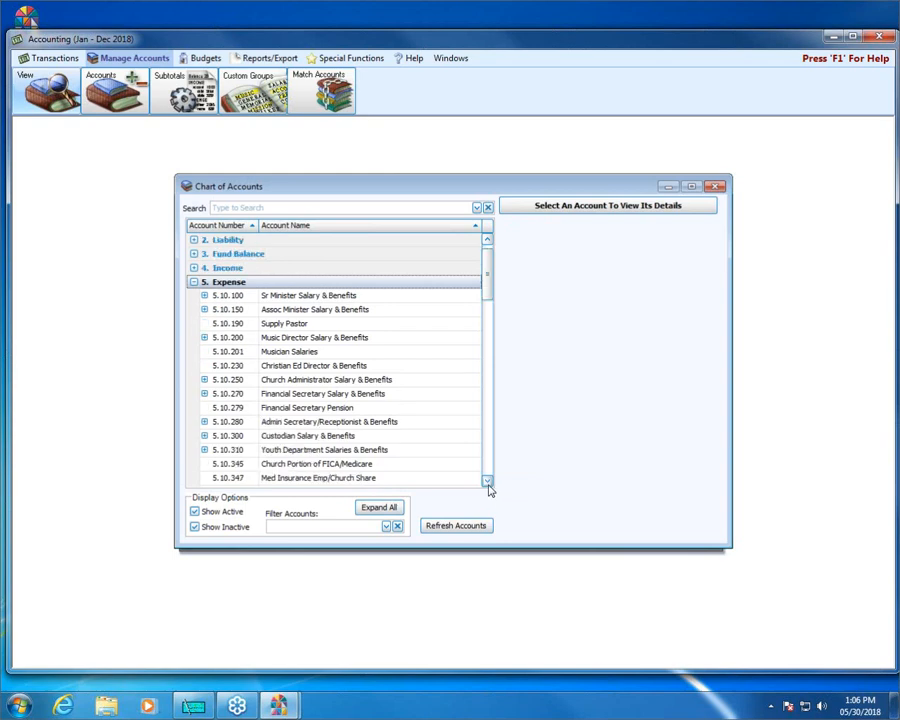
left_click(487, 481)
left_click(487, 481)
left_click(204, 268)
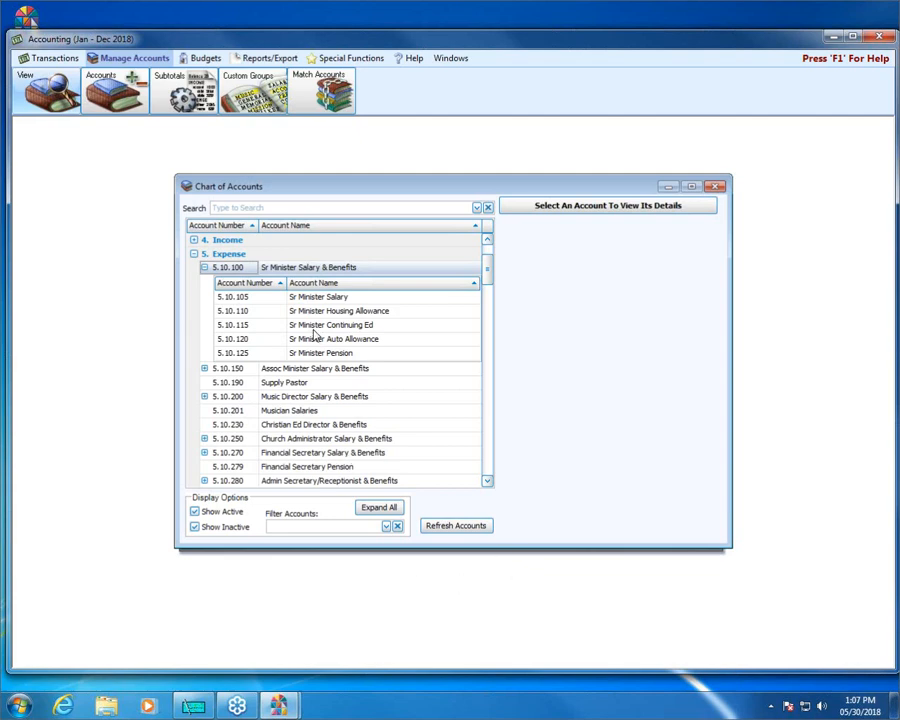
left_click(204, 268)
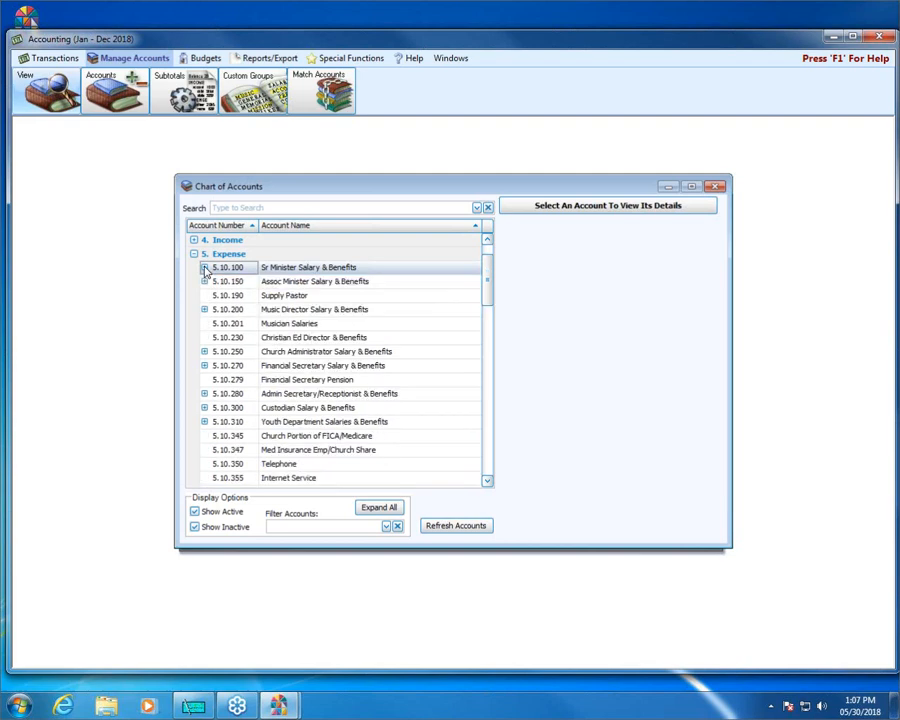
left_click(204, 351)
left_click(204, 351)
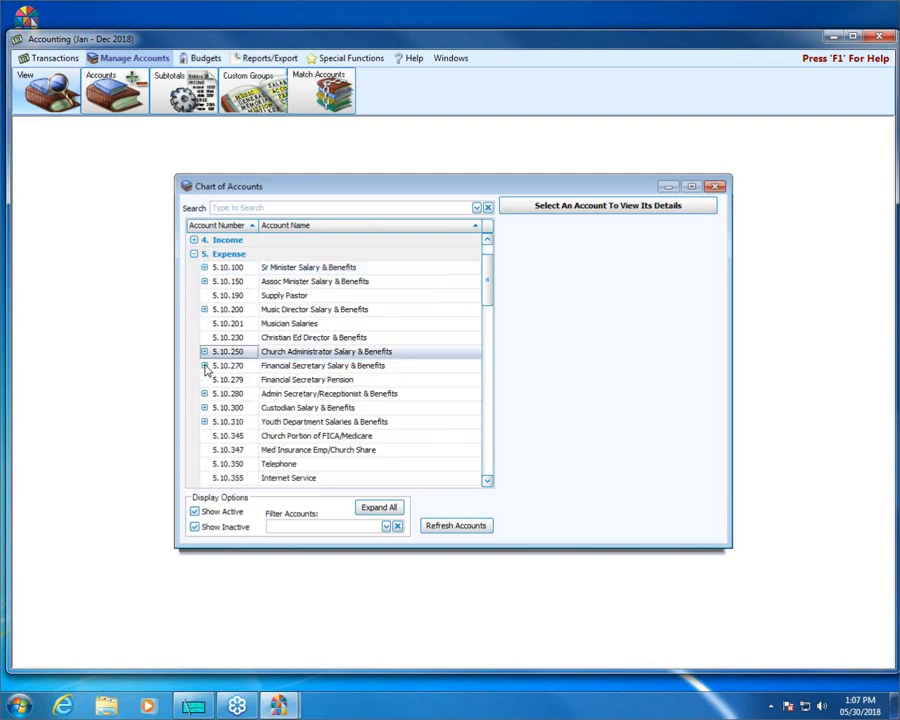
left_click(204, 352)
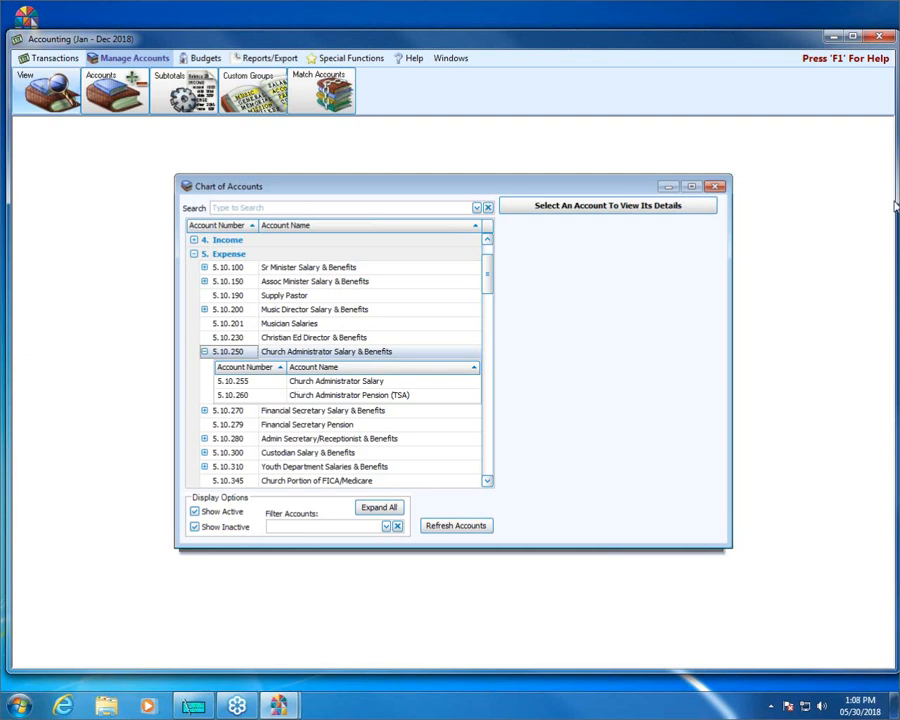
left_click(716, 187)
Browse the accounting transactions filtered to only the PYRL (Transferred Payroll) type, closing the transaction list when done.
left_click(50, 58)
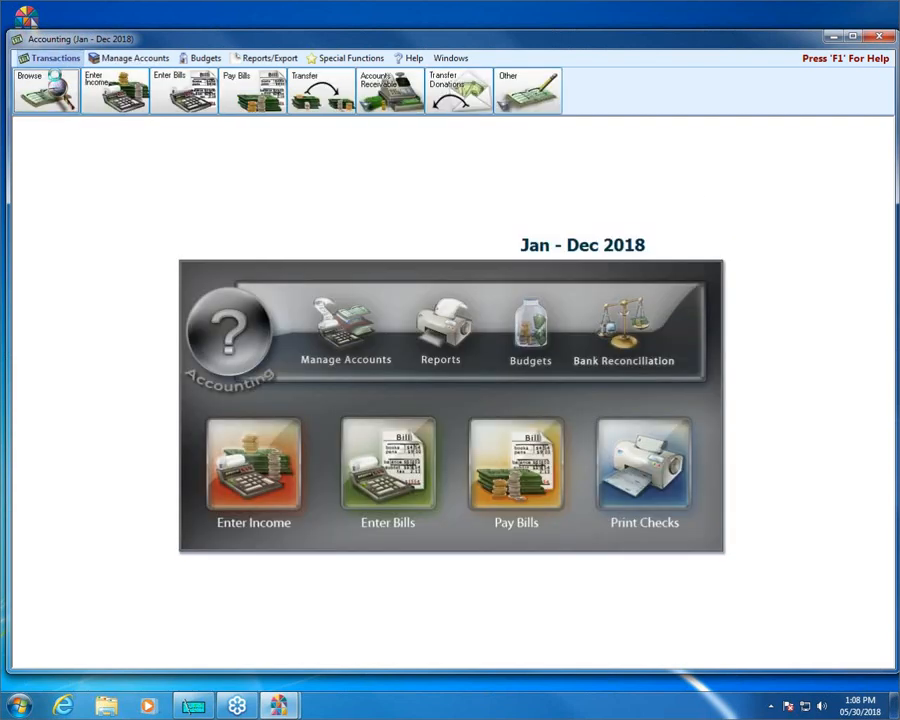
left_click(52, 95)
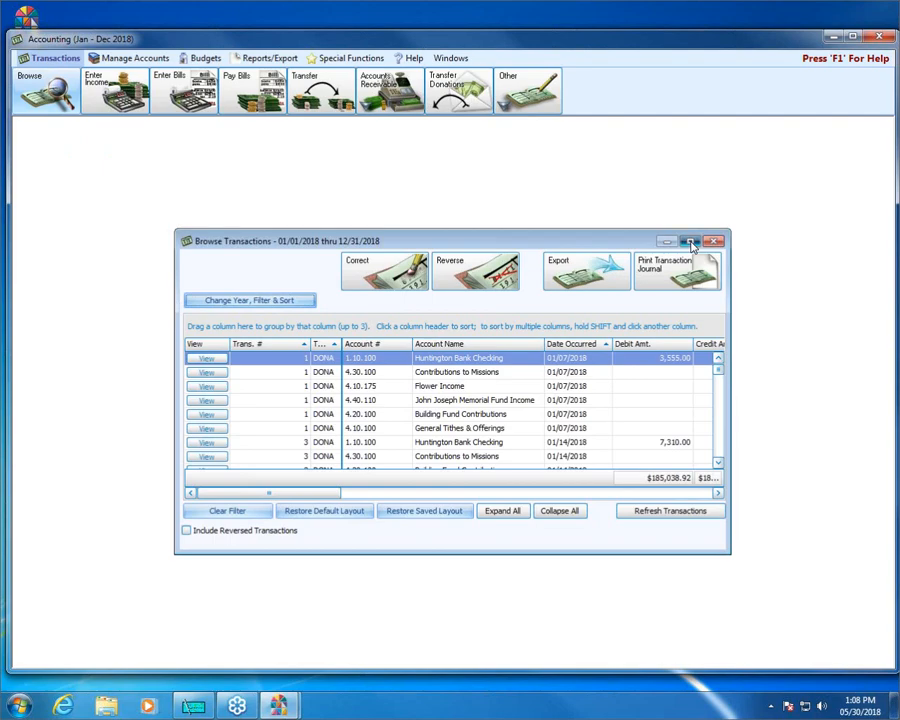
left_click(690, 241)
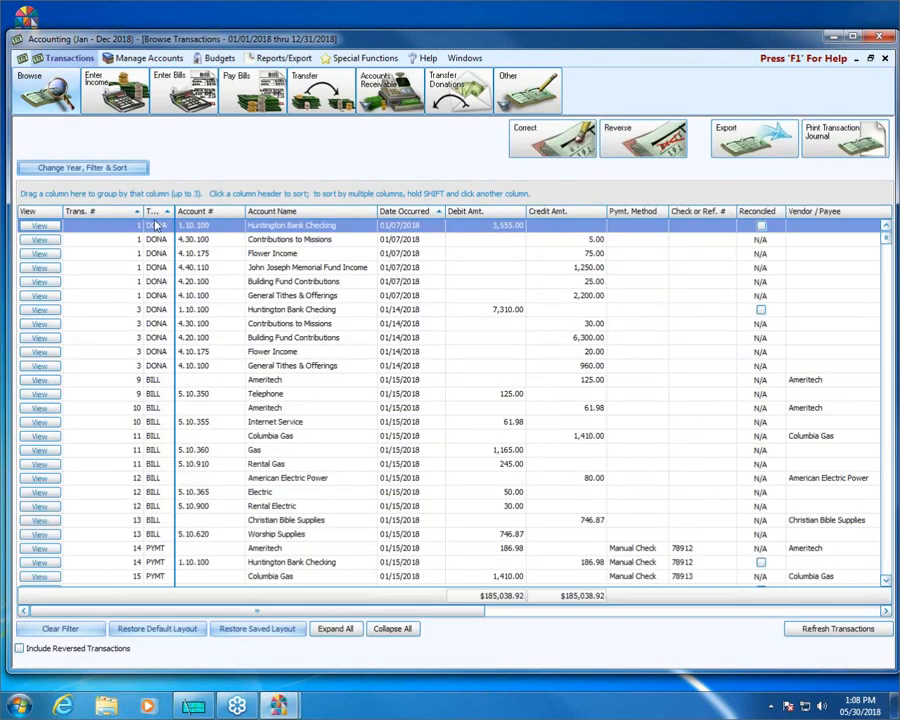
left_click(93, 170)
left_click(675, 349)
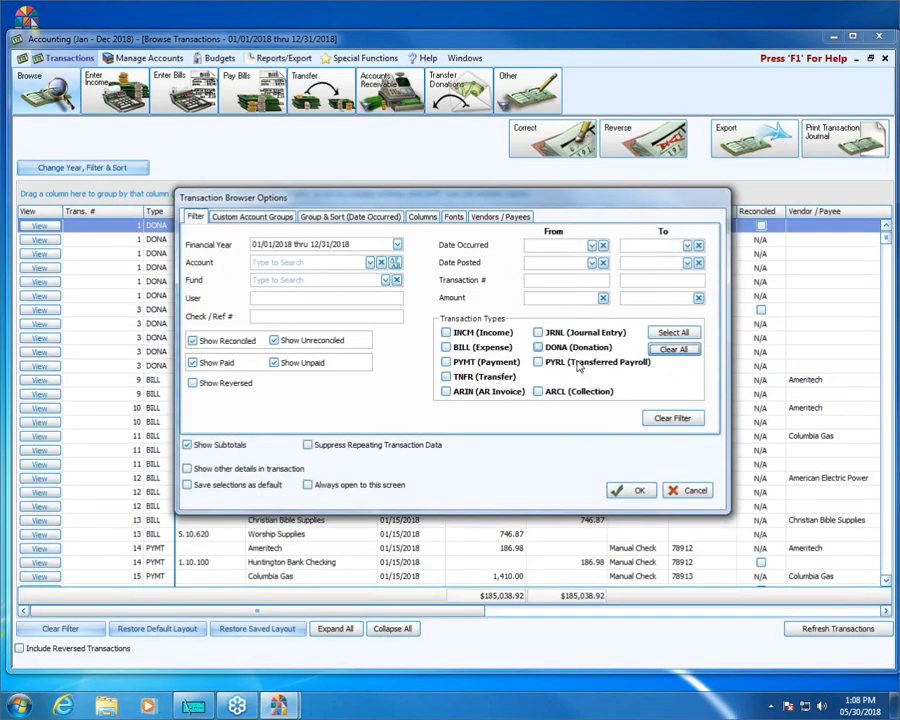
left_click(539, 363)
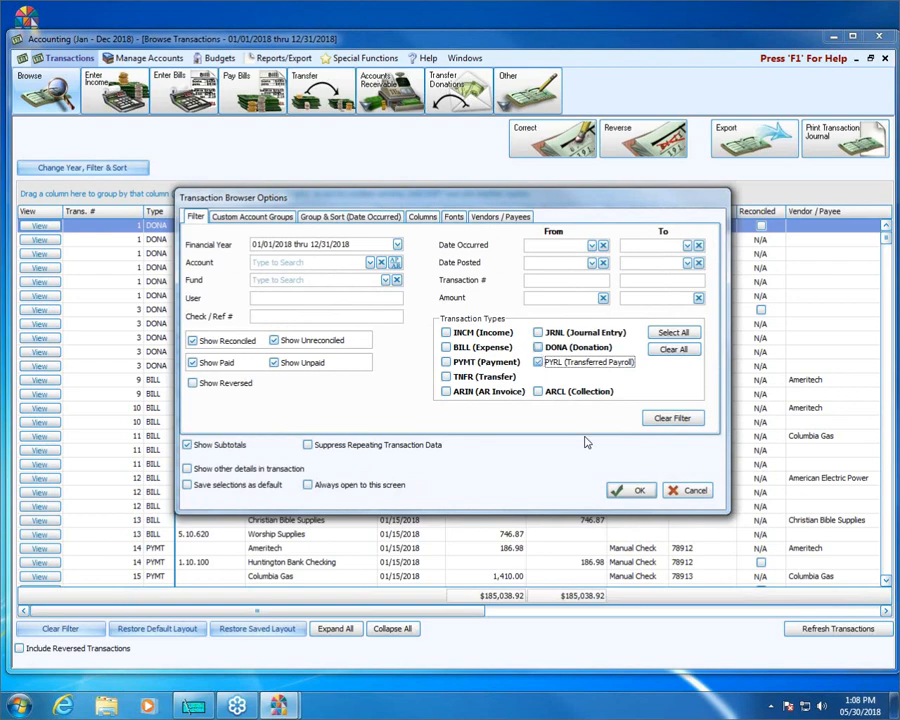
left_click(622, 490)
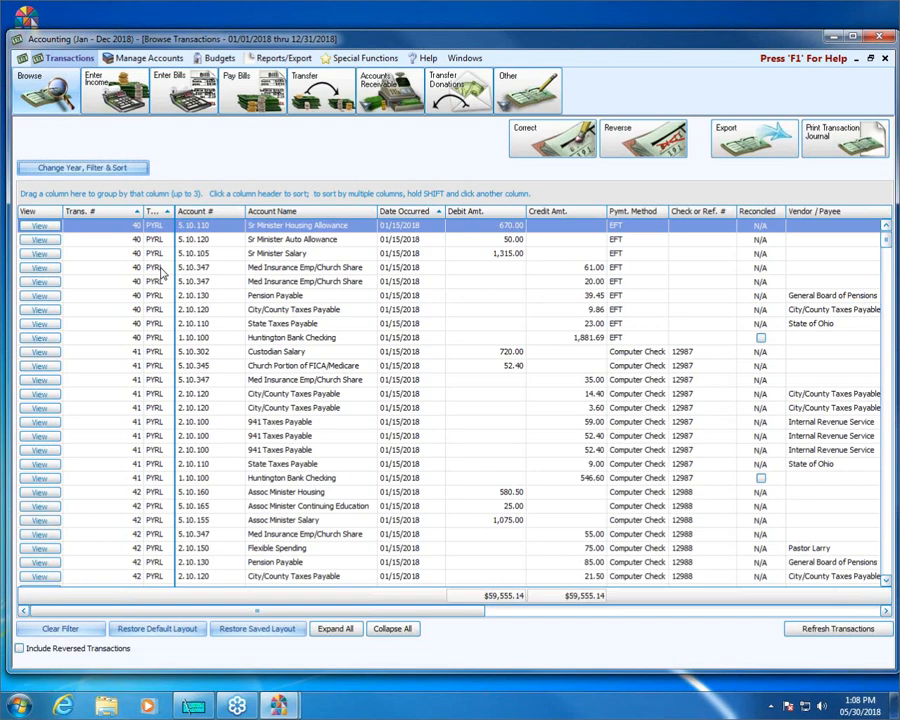
left_click(885, 59)
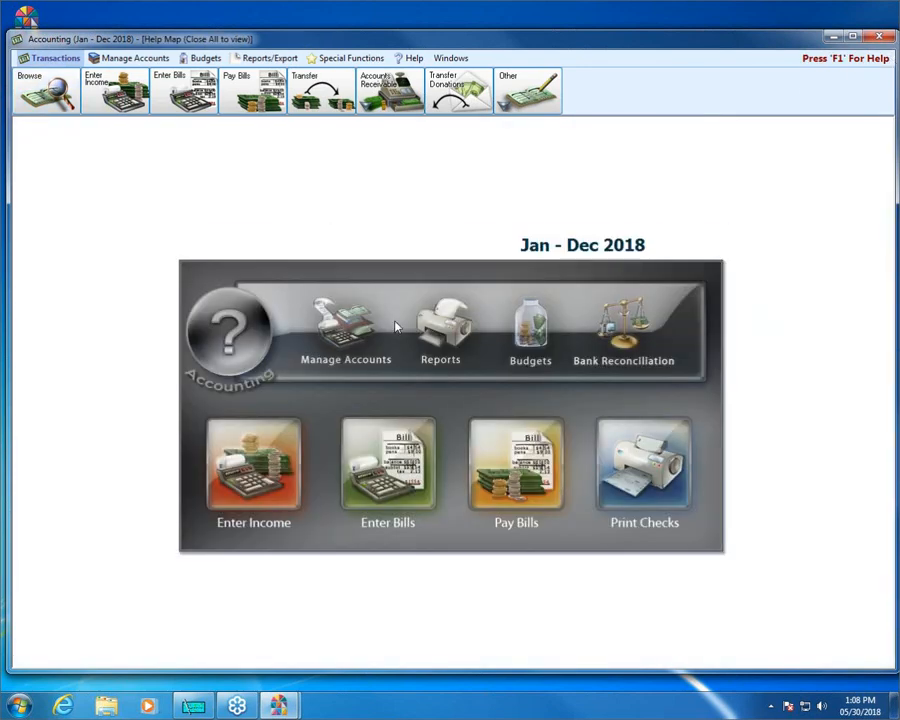
Reopen the Chart of Accounts, collapse all groups and examine the Expense group's Sr Minister Salary & Benefits subaccounts.
left_click(340, 328)
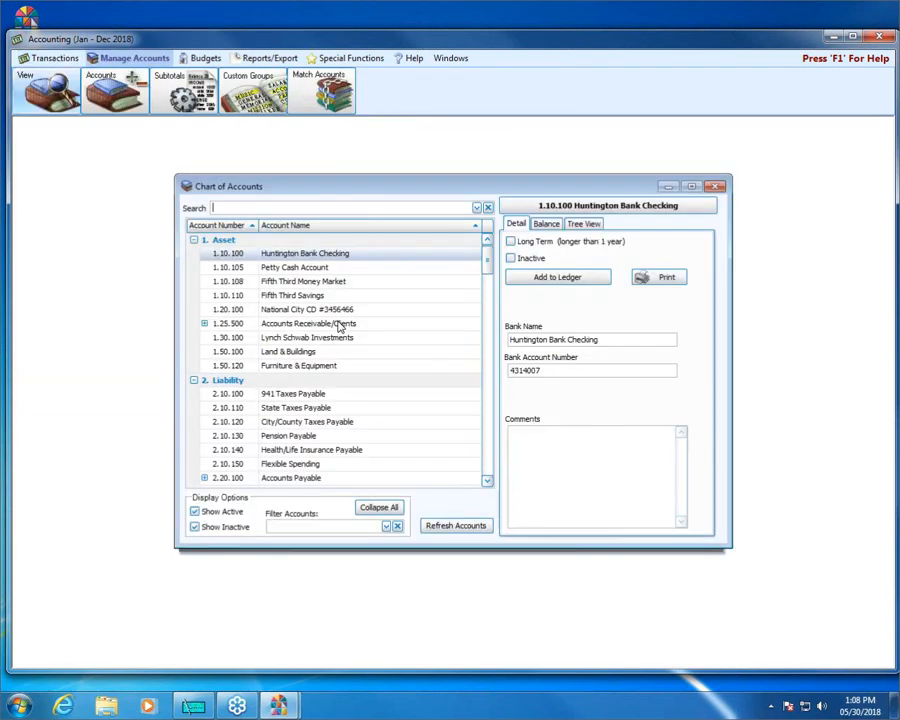
left_click(379, 507)
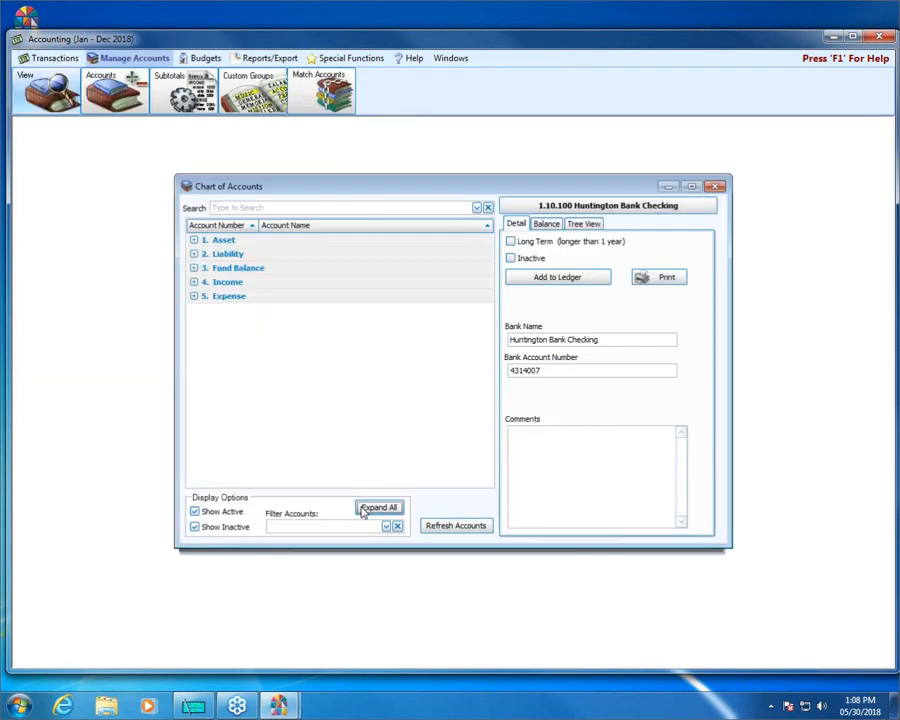
left_click(194, 282)
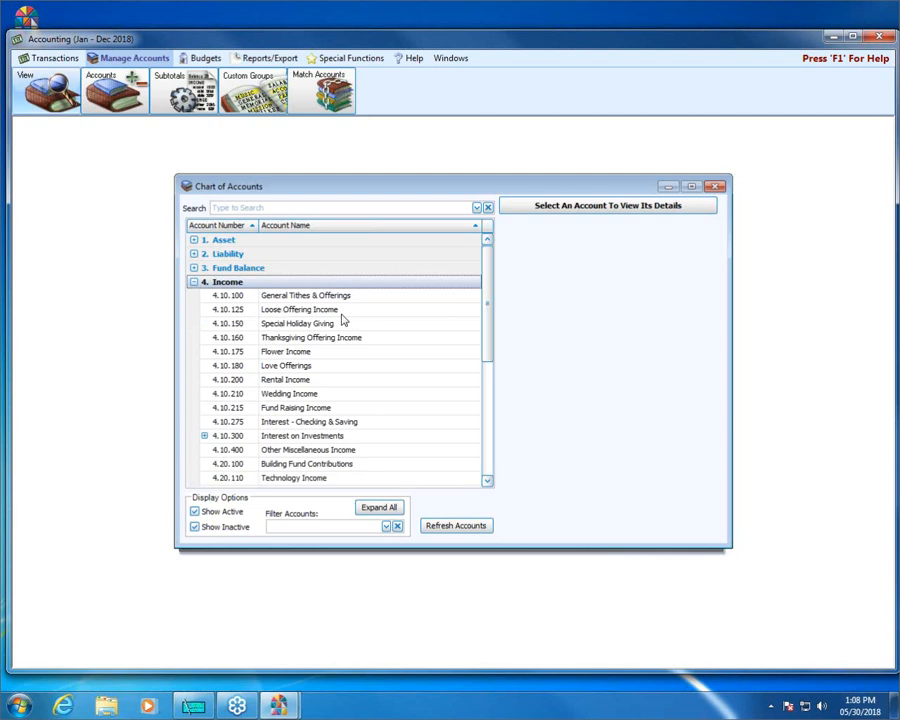
left_click(194, 283)
left_click(194, 296)
left_click(491, 483)
left_click(491, 483)
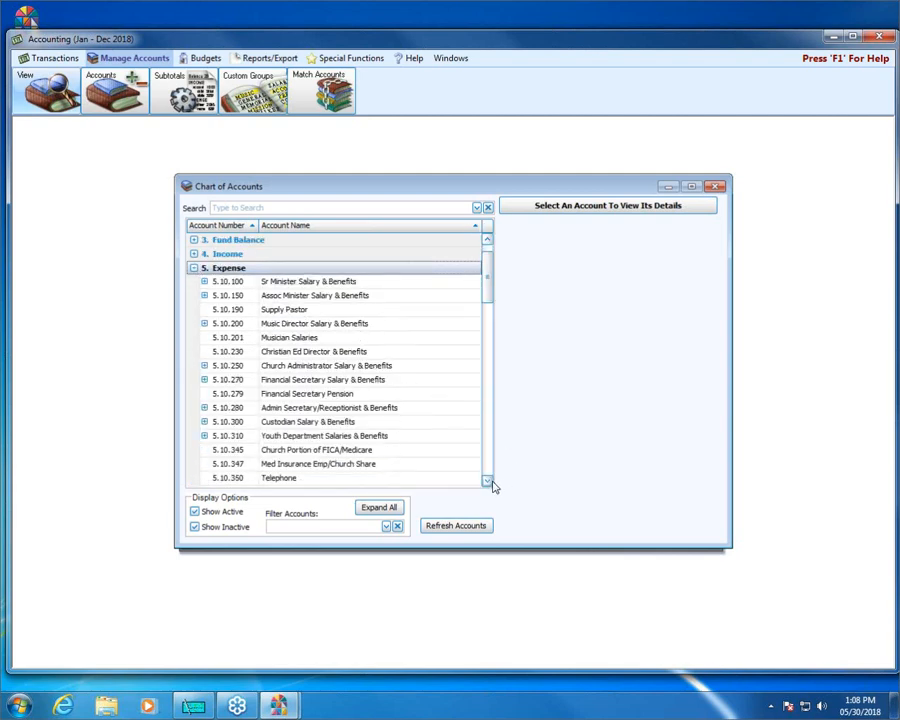
left_click(491, 483)
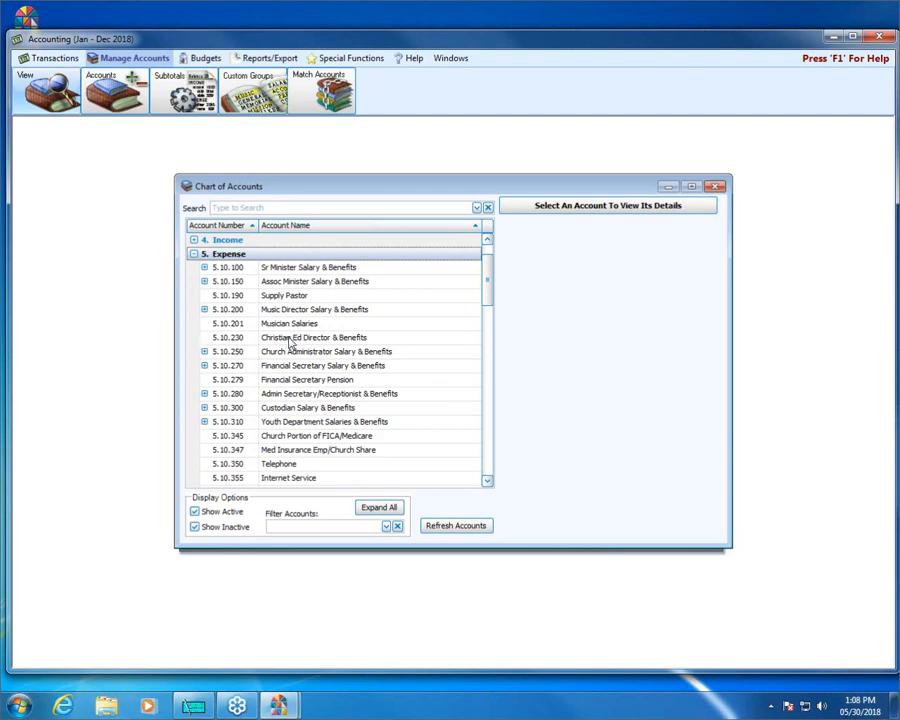
left_click(204, 269)
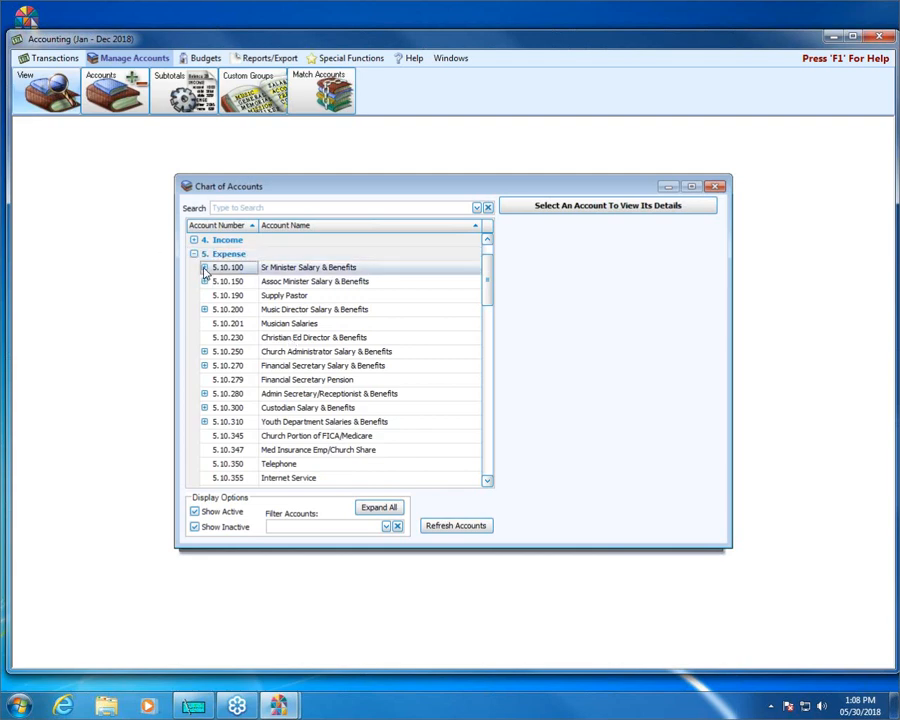
left_click(204, 269)
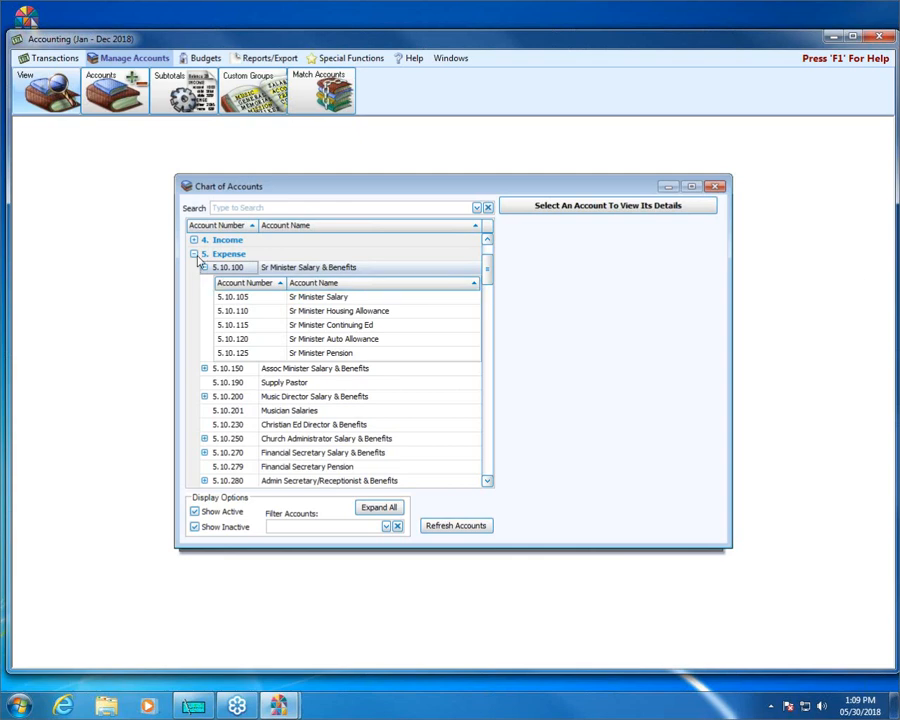
Collapse the Expense group and expand the Liability group to examine its accounts.
left_click(195, 254)
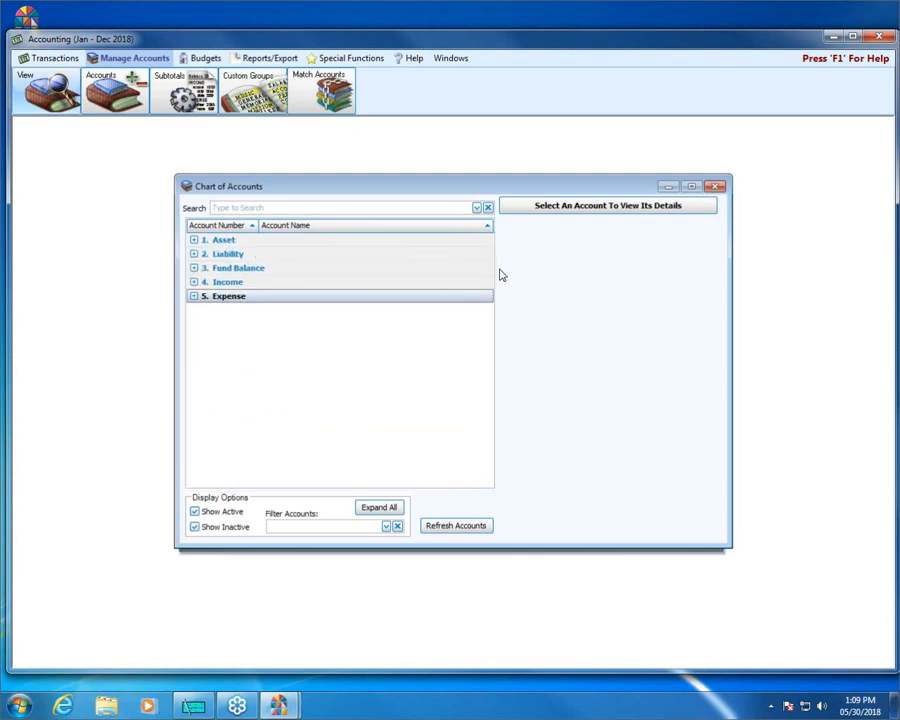
left_click(194, 254)
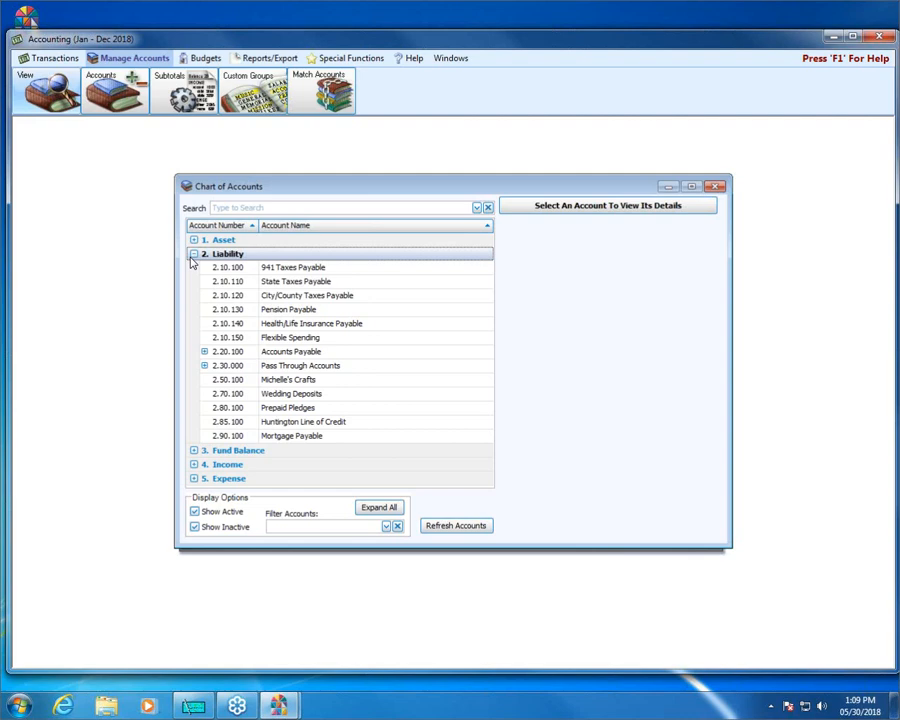
Collapse the Liability group, examine the Huntington Bank Checking account under Asset, and close the Chart of Accounts.
left_click(194, 254)
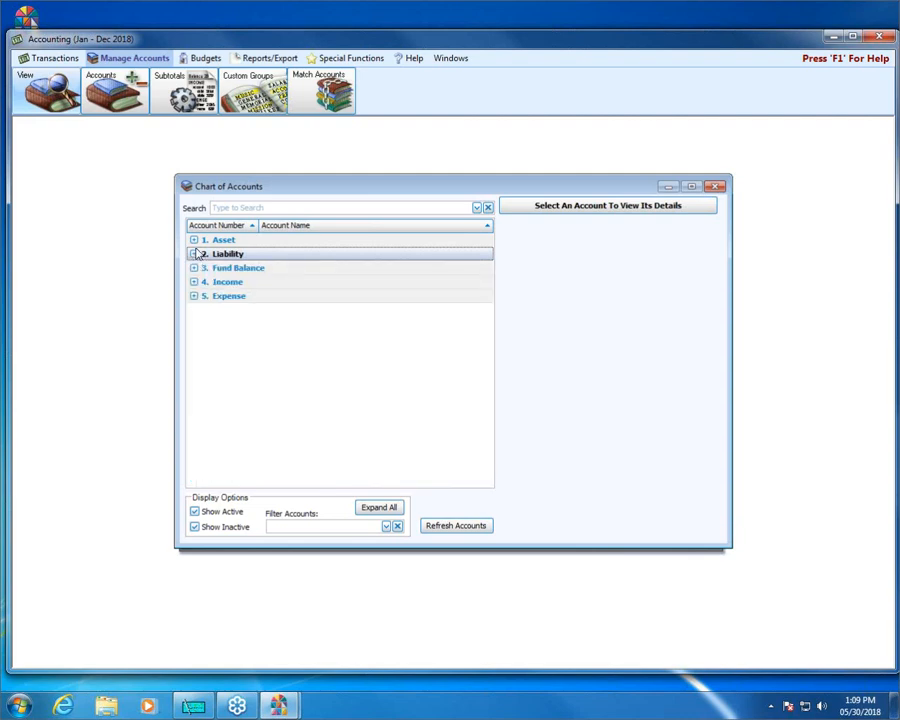
left_click(194, 241)
left_click(303, 255)
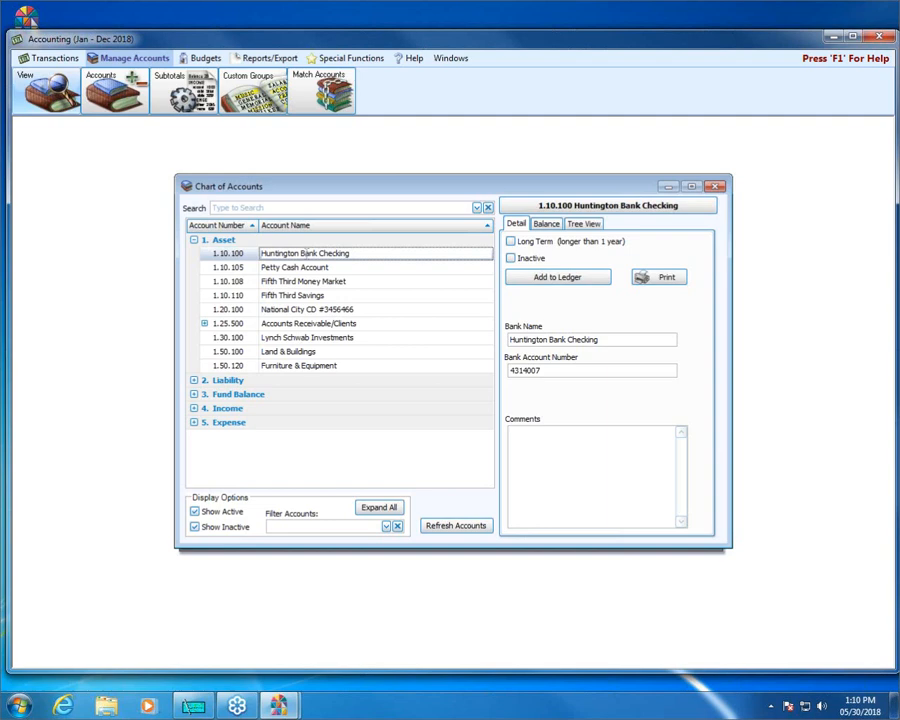
left_click(716, 188)
Close the Accounting module, minimize the Church Windows launcher and switch to Church Windows Payroll.
left_click(876, 40)
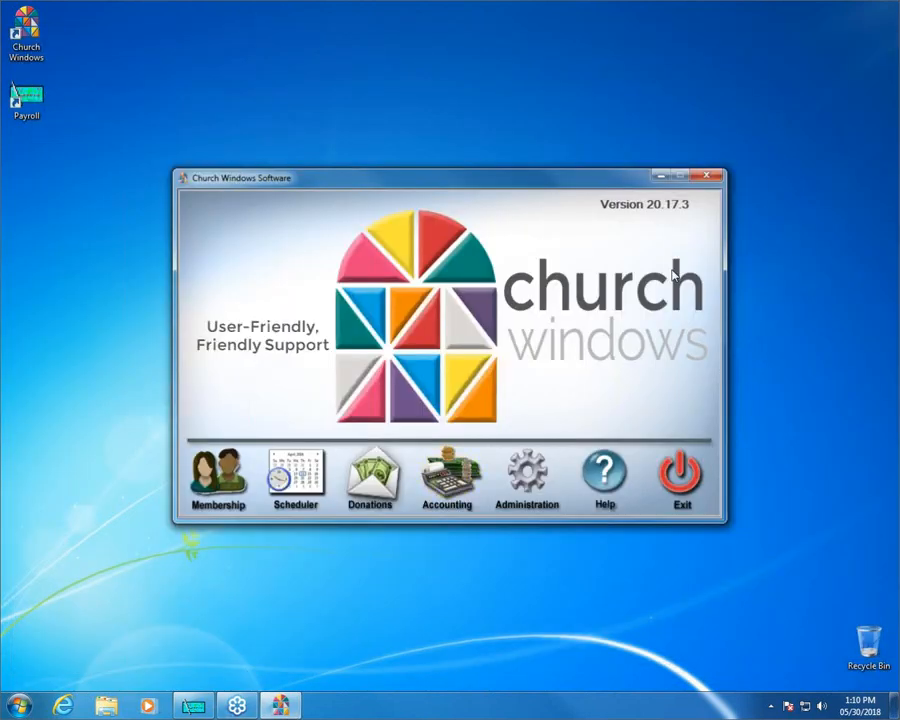
left_click(659, 177)
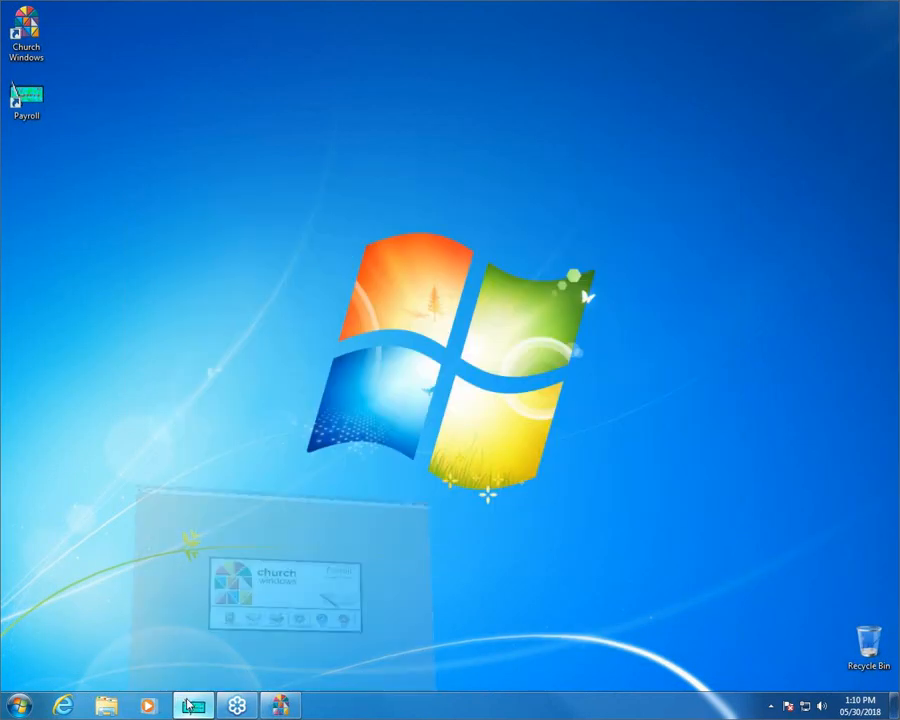
left_click(186, 706)
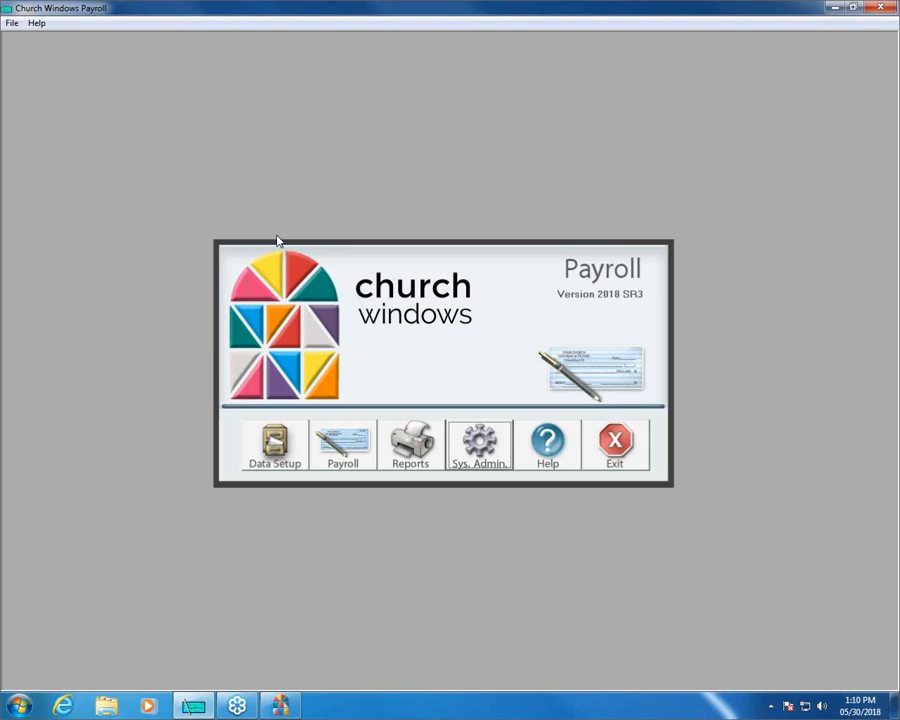
Open Payroll's Account Number Setup from system administration and look through the list of employees.
left_click(268, 443)
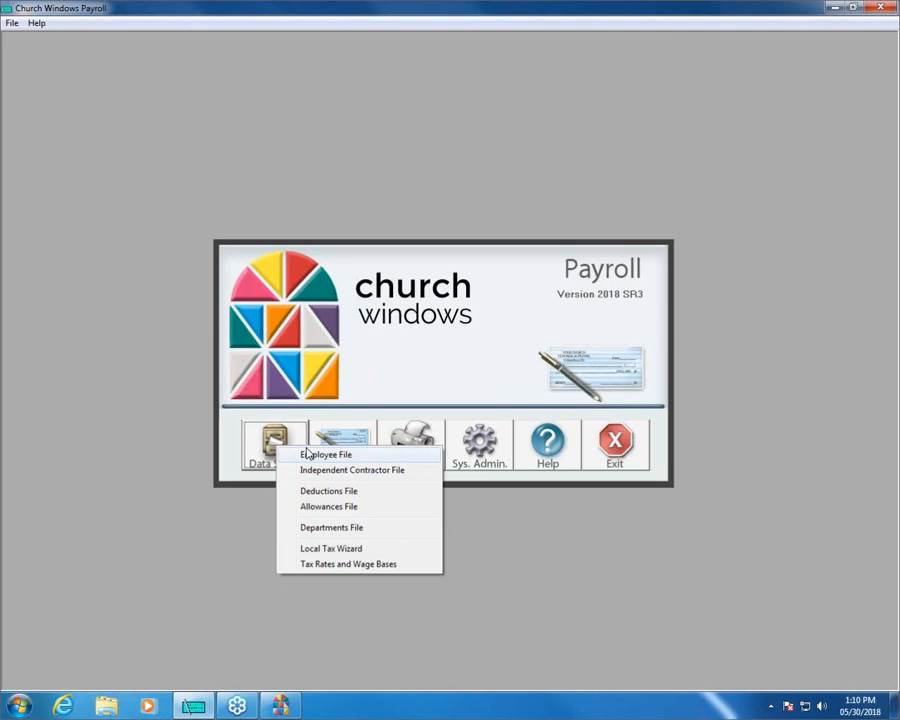
left_click(352, 318)
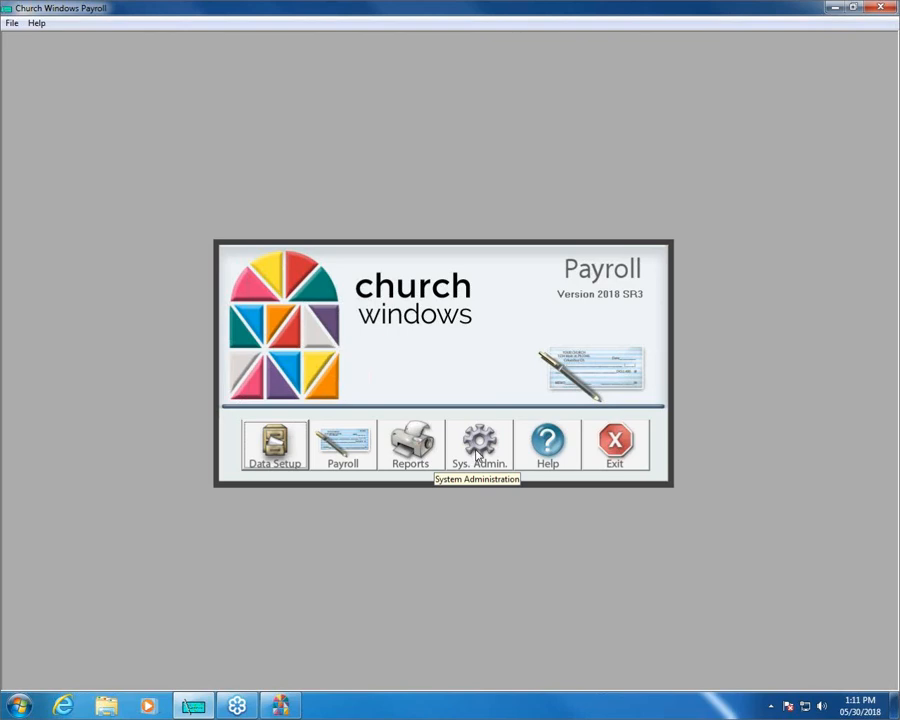
left_click(478, 455)
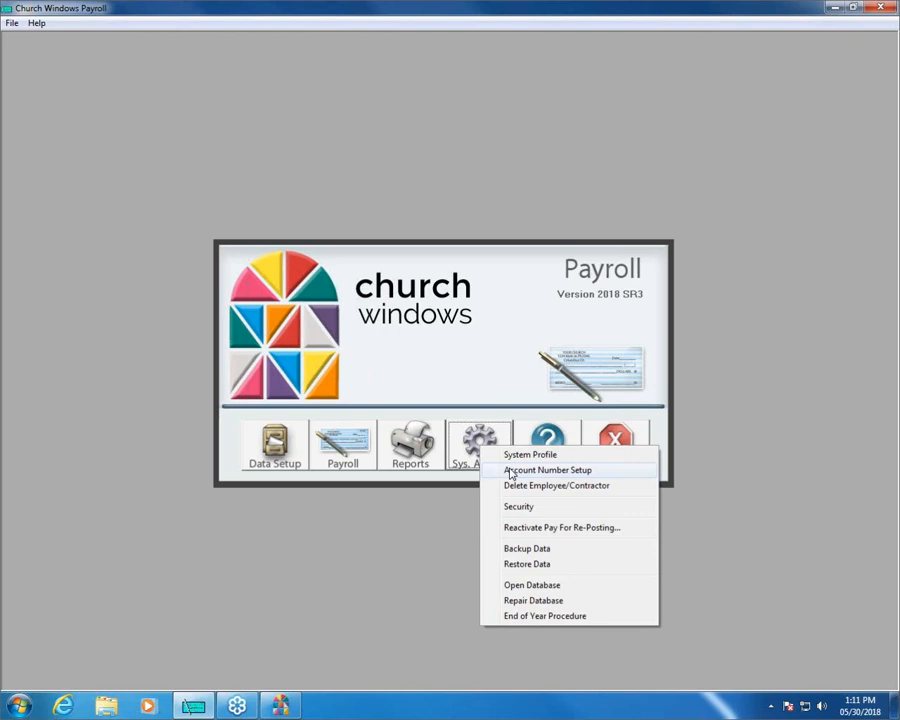
left_click(511, 471)
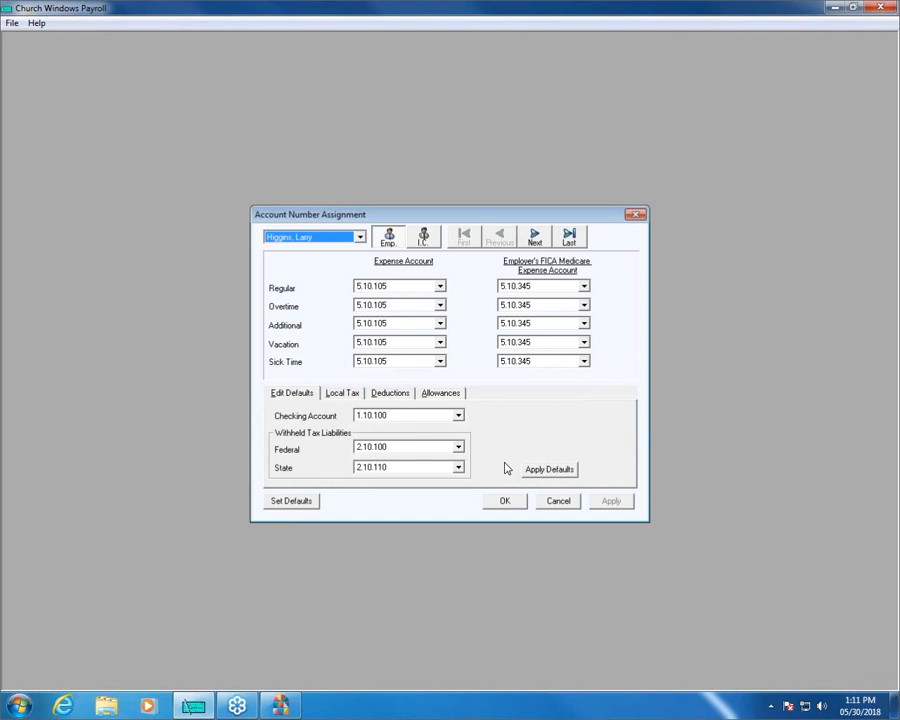
left_click(360, 237)
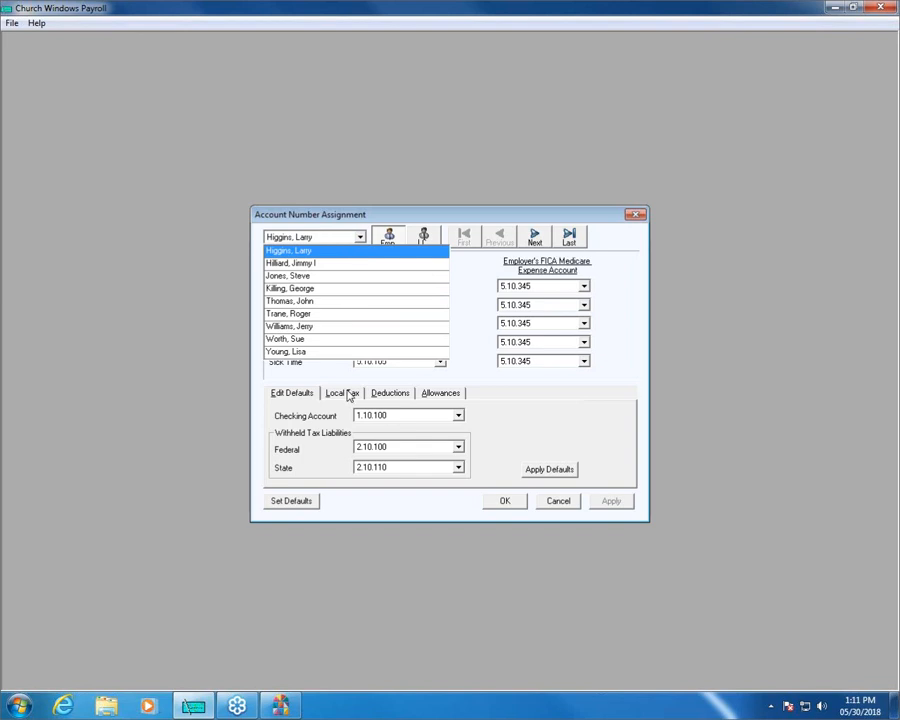
left_click(360, 239)
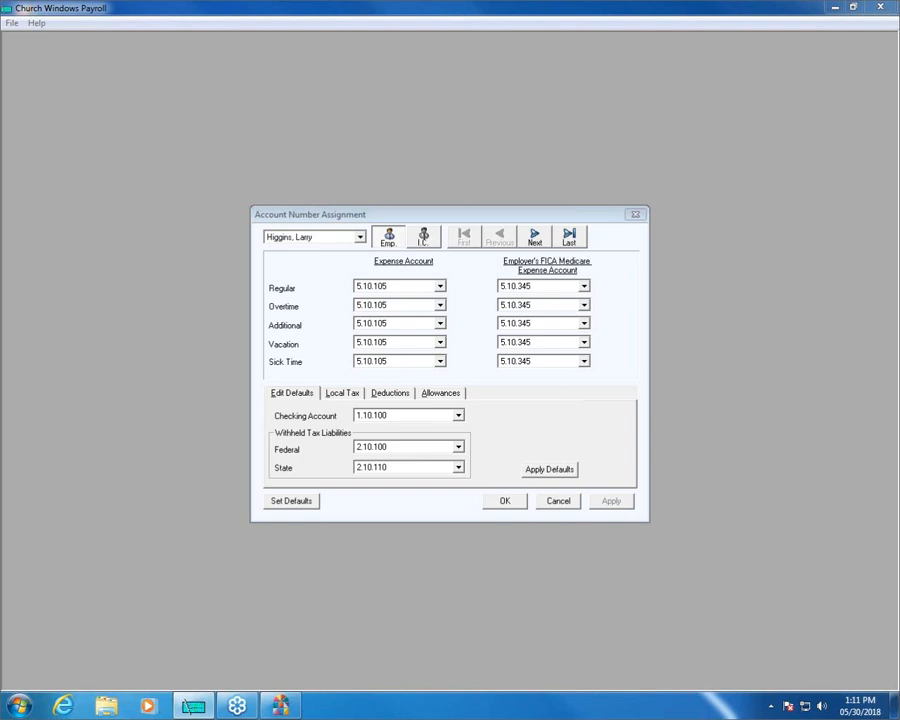
mouse_move(271, 405)
left_mouse_down()
mouse_move(436, 392)
mouse_move(514, 416)
mouse_move(488, 488)
mouse_move(311, 495)
mouse_move(253, 448)
mouse_move(270, 400)
left_mouse_up()
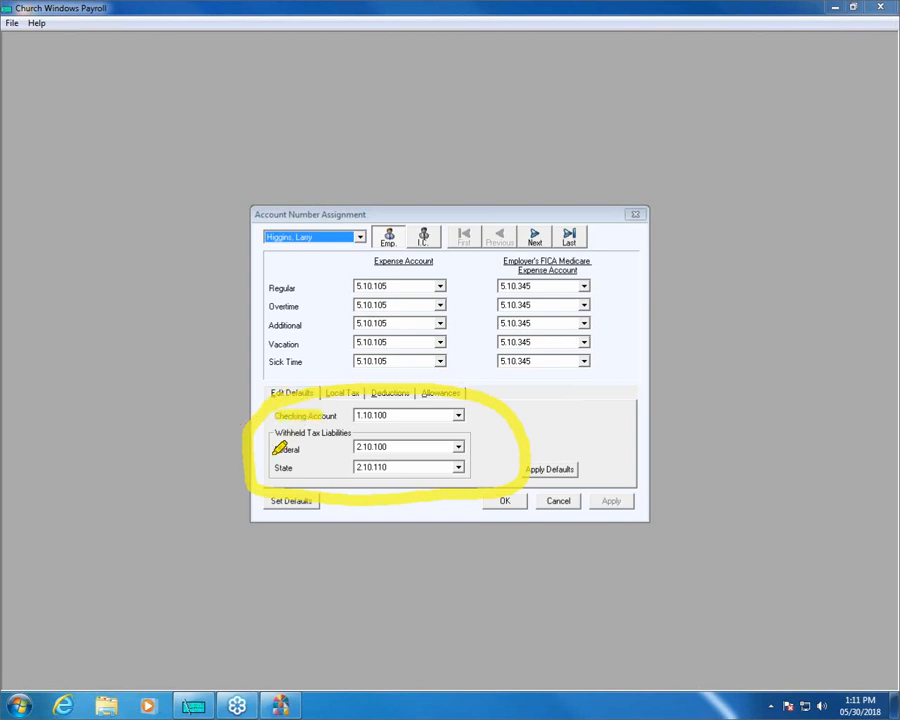
mouse_move(272, 450)
left_mouse_down()
mouse_move(340, 450)
mouse_move(330, 468)
left_mouse_up()
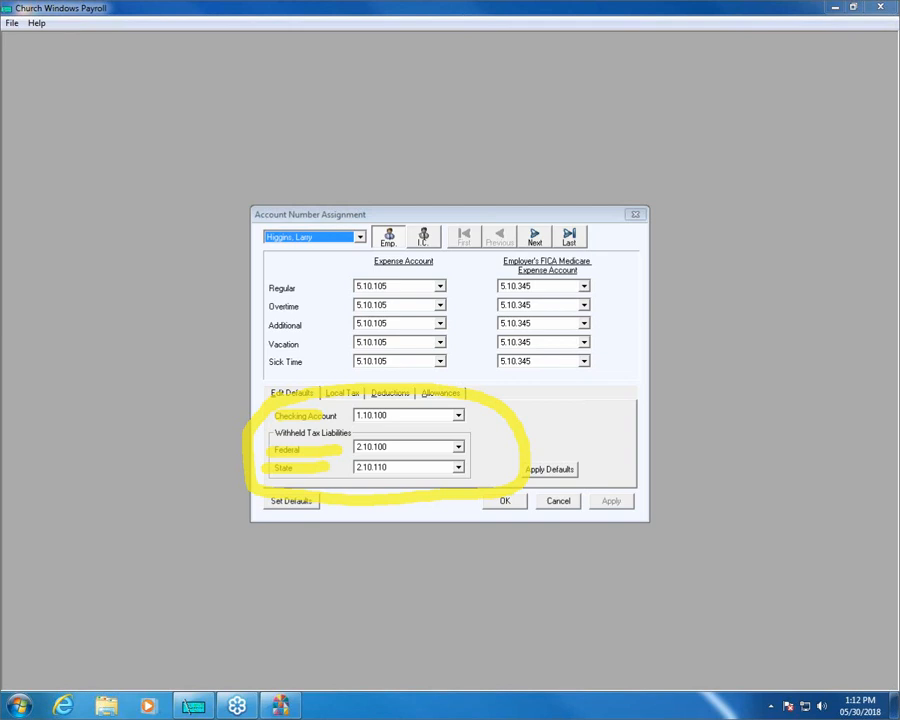
mouse_move(253, 486)
left_mouse_down()
mouse_move(312, 482)
mouse_move(342, 522)
mouse_move(245, 518)
mouse_move(251, 482)
left_mouse_up()
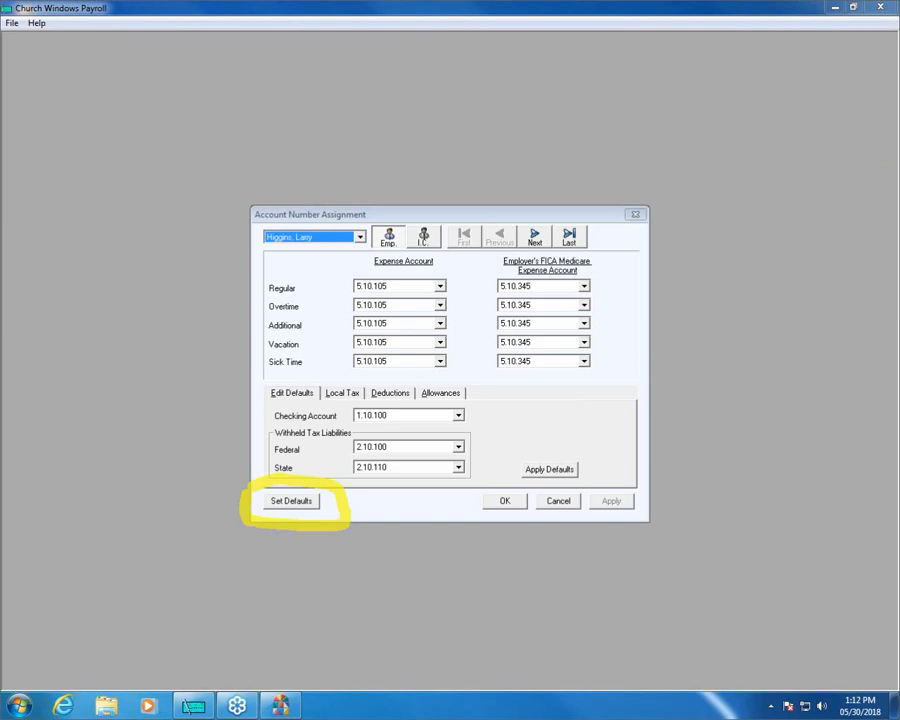
key("Escape")
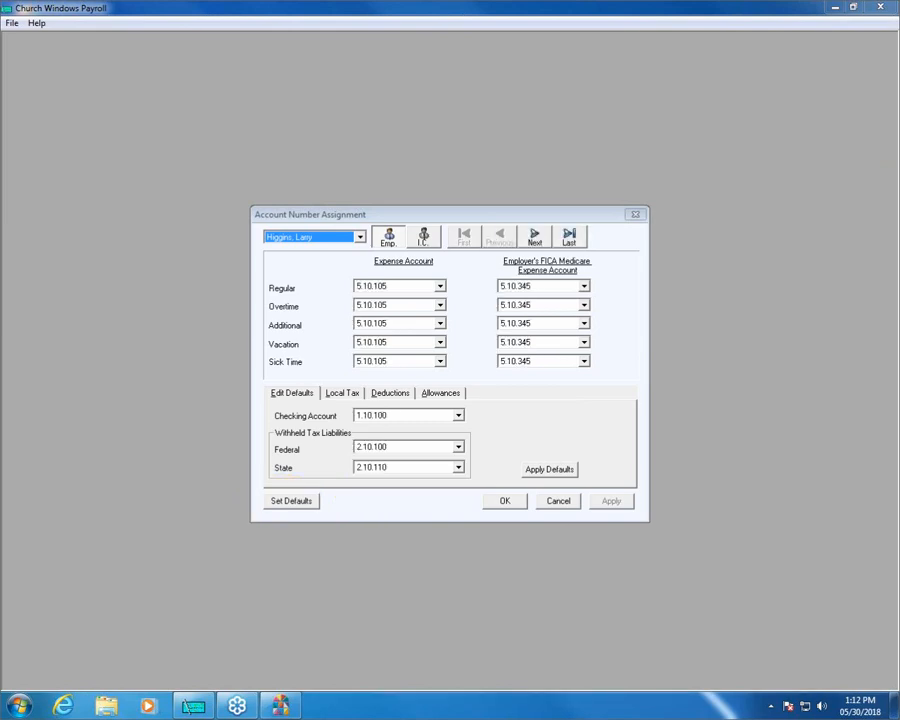
Examine the default checking, federal and state withholding account choices in the Default Account Numbers dialog and accept the existing defaults.
left_click(306, 505)
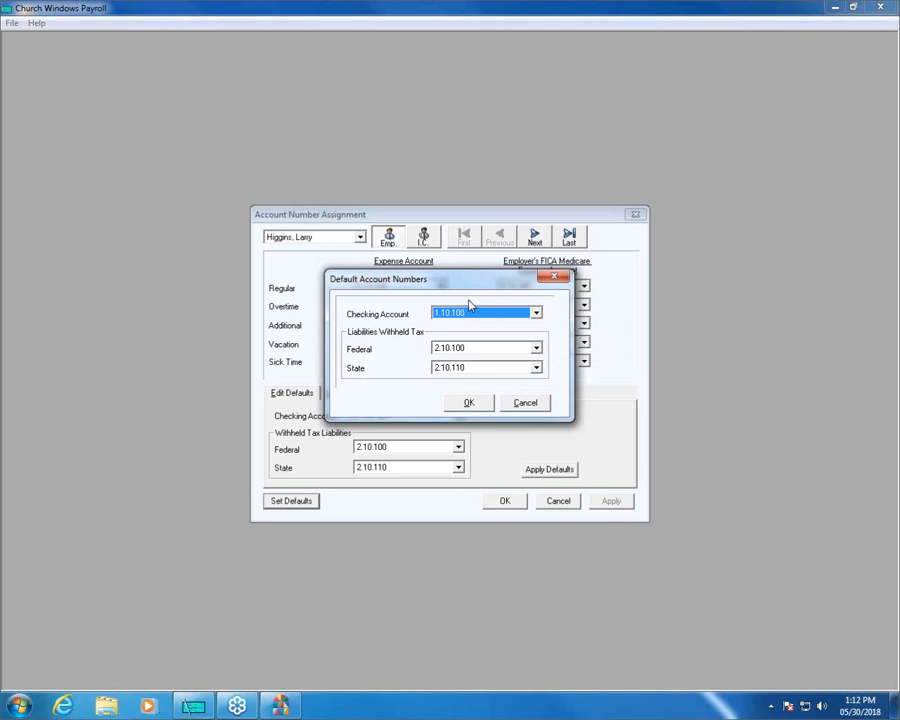
left_click(536, 313)
left_click(535, 314)
left_click(536, 348)
left_click(540, 364)
left_click(537, 367)
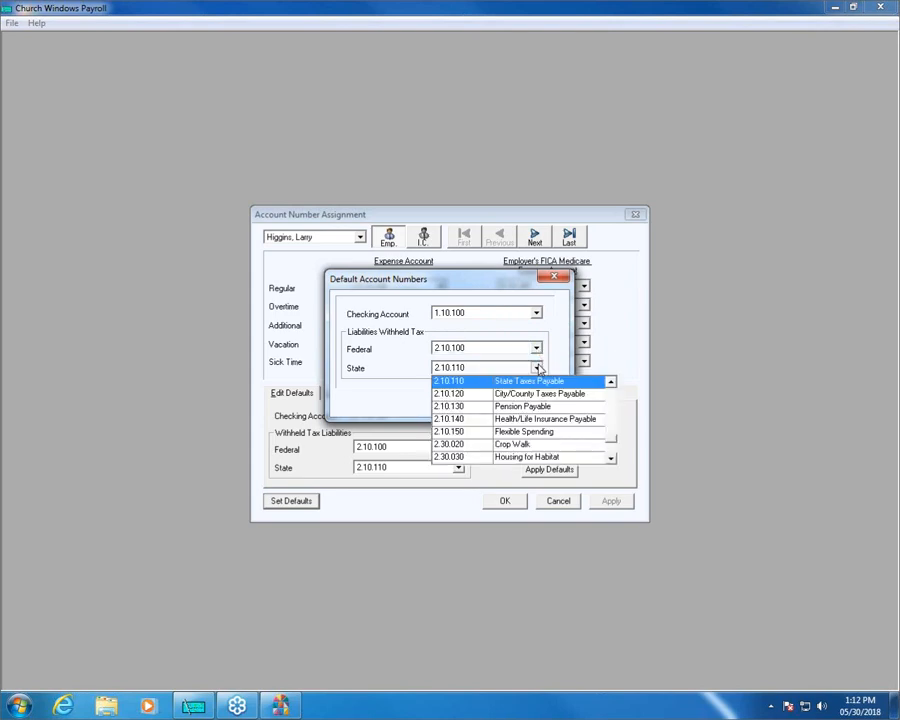
left_click(537, 367)
left_click(475, 404)
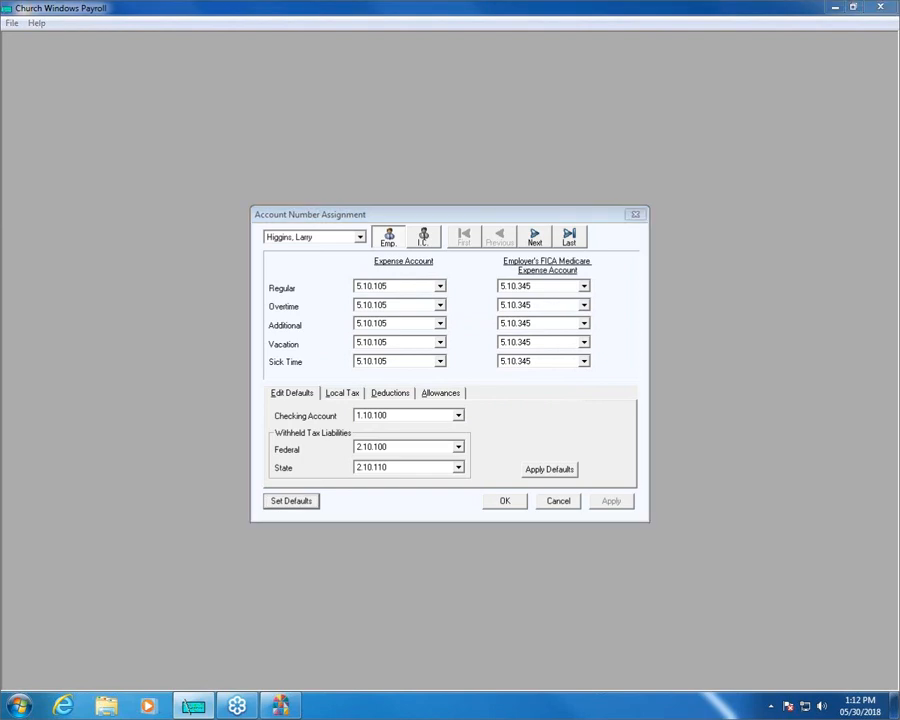
mouse_move(475, 478)
left_mouse_down()
mouse_move(525, 441)
mouse_move(623, 462)
mouse_move(621, 482)
mouse_move(508, 488)
mouse_move(493, 464)
left_mouse_up()
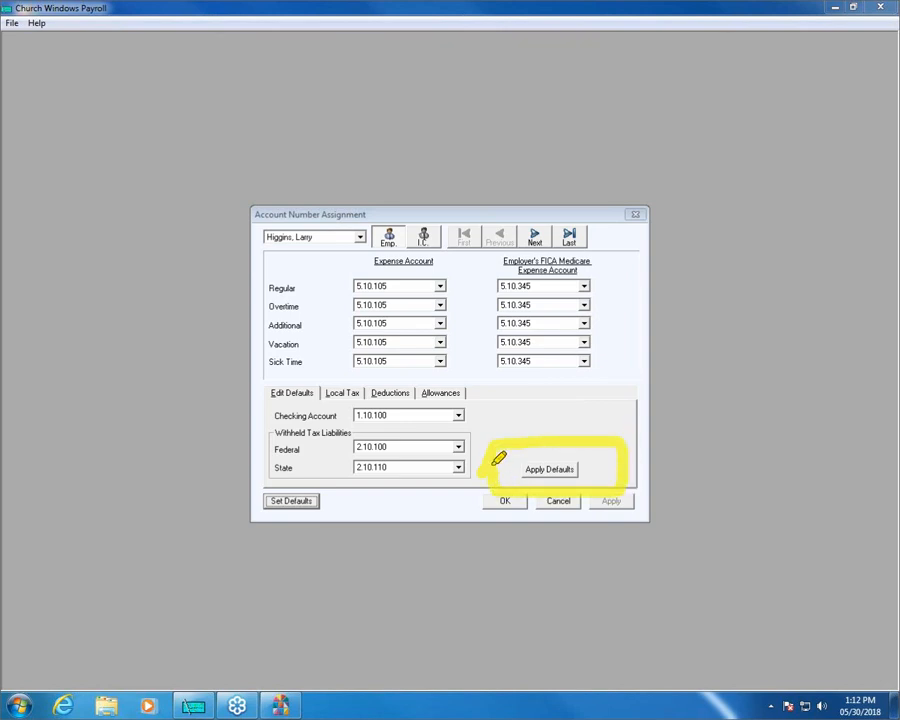
left_click_drag(305, 415, 340, 415)
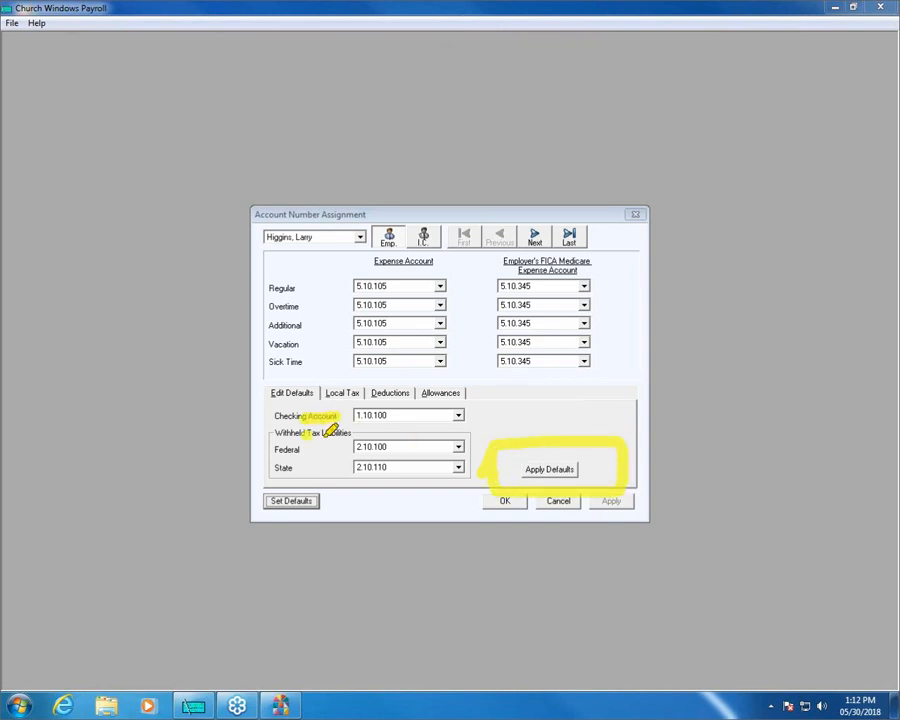
left_click_drag(315, 458, 355, 463)
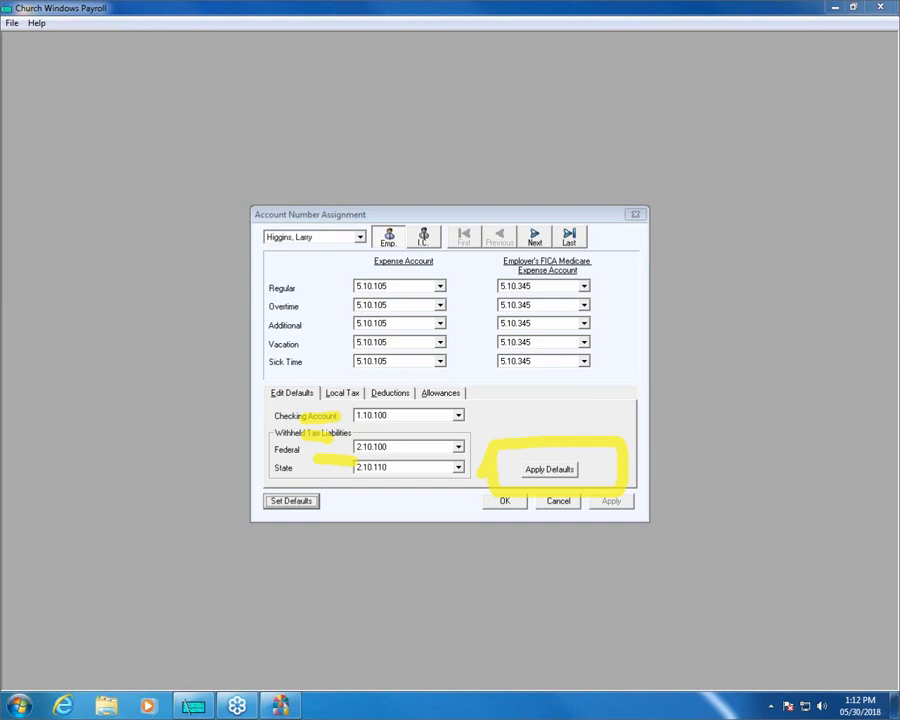
key("Escape")
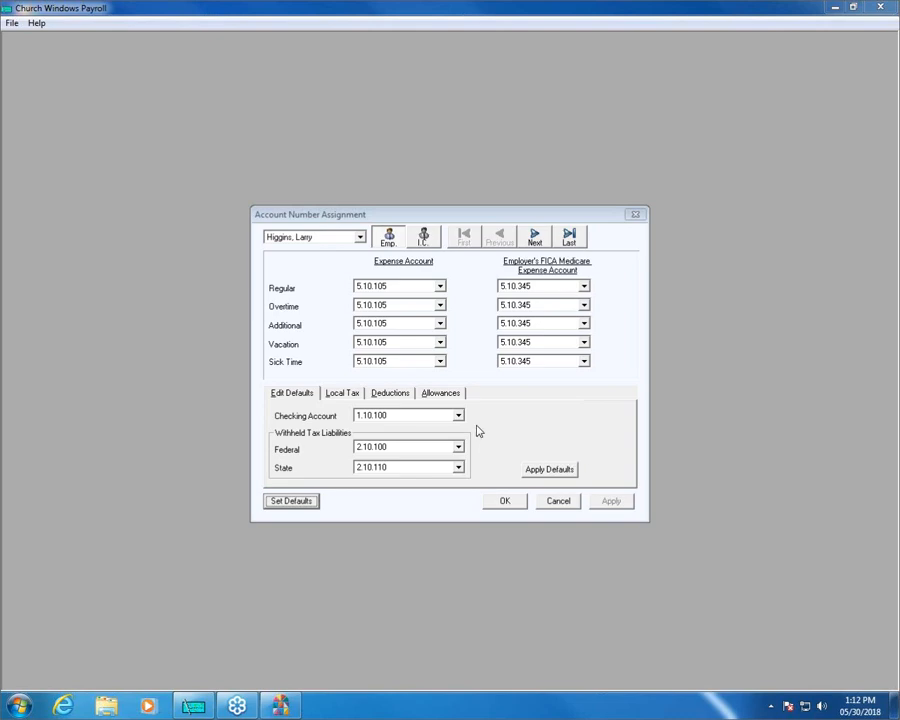
Show the account assignments of the second-to-last employee in the list and examine the available checking accounts.
left_click(359, 237)
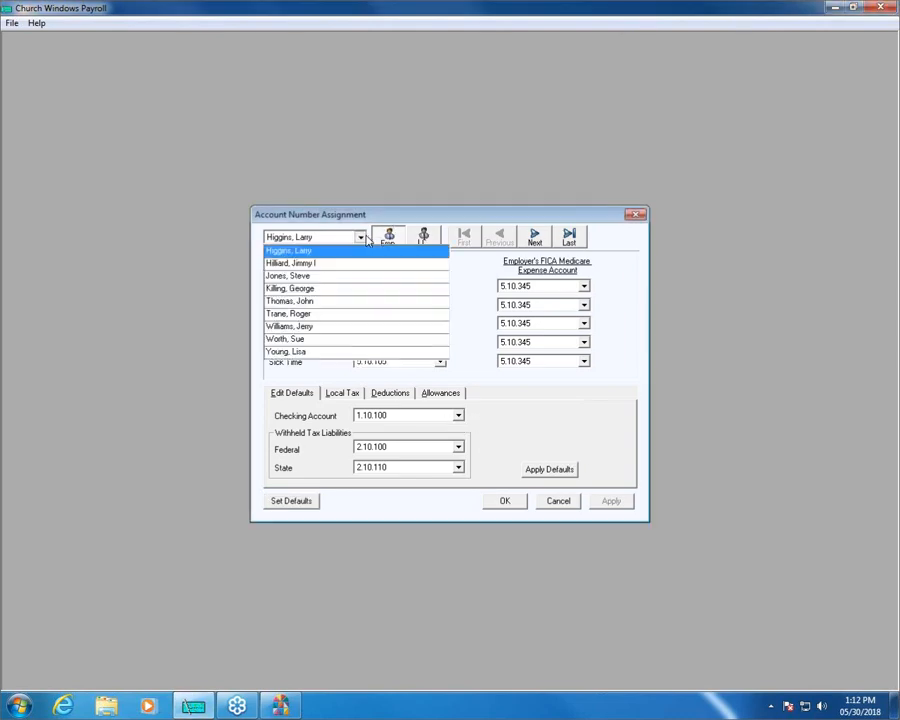
left_click(332, 340)
left_click(458, 416)
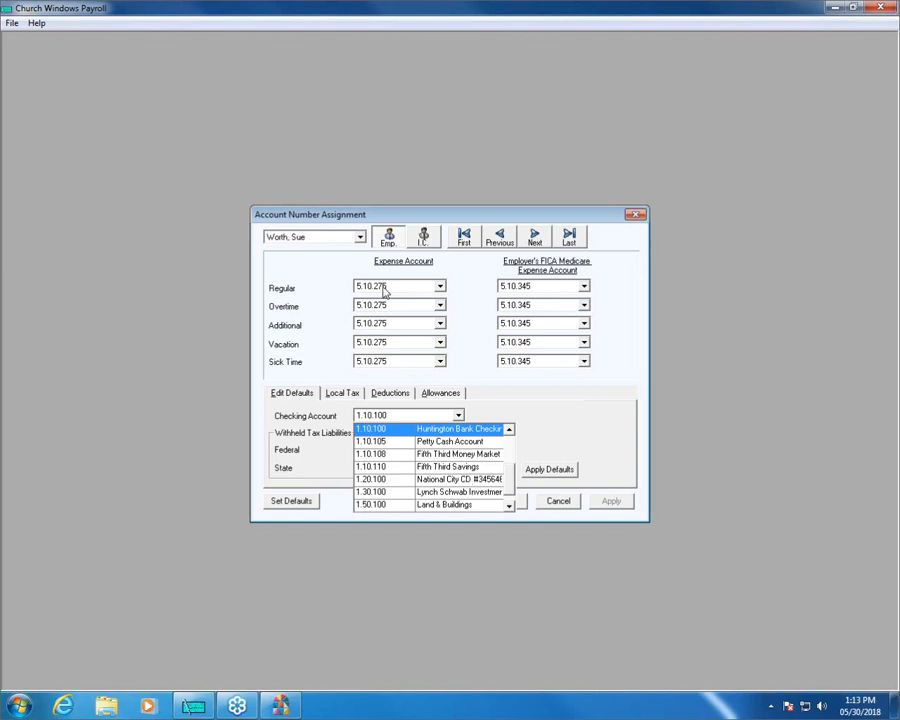
left_click(556, 426)
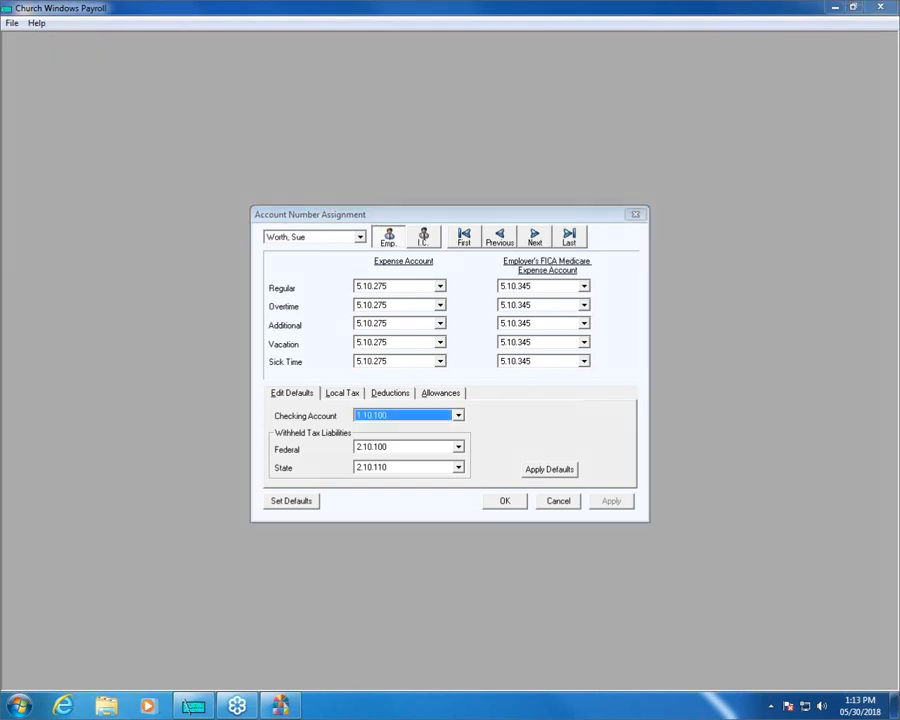
mouse_move(261, 265)
left_mouse_down()
mouse_move(258, 248)
mouse_move(548, 247)
mouse_move(617, 271)
mouse_move(524, 394)
mouse_move(285, 386)
mouse_move(258, 252)
left_mouse_up()
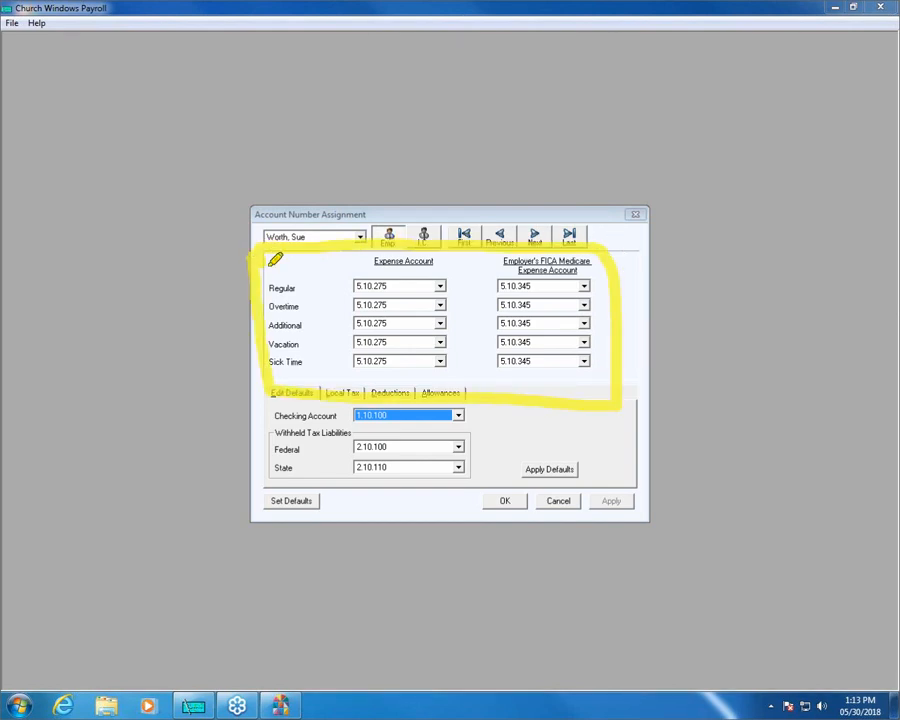
left_click_drag(373, 261, 456, 259)
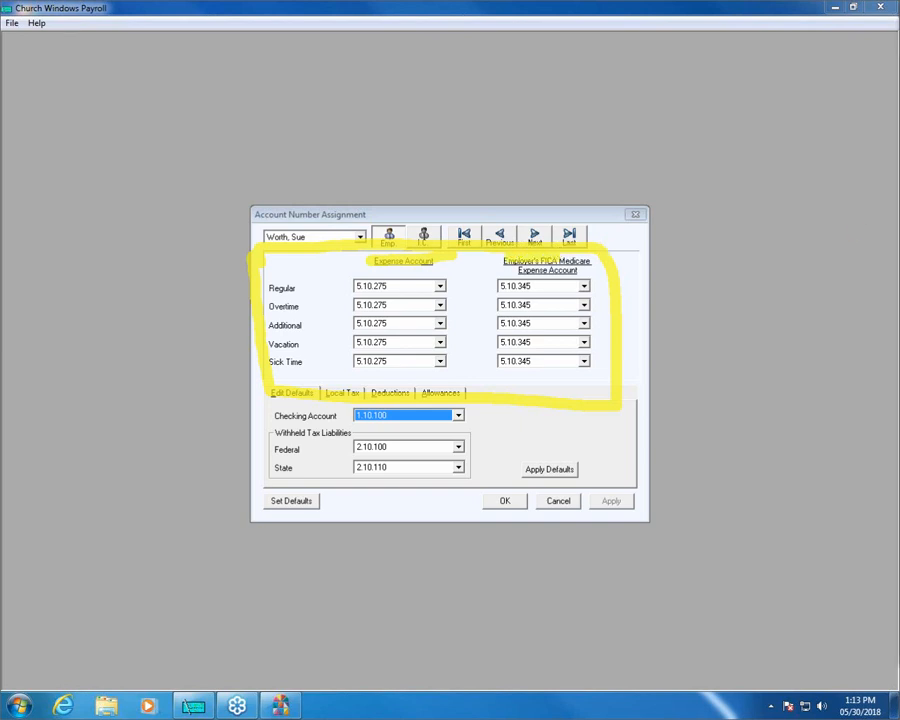
key("Escape")
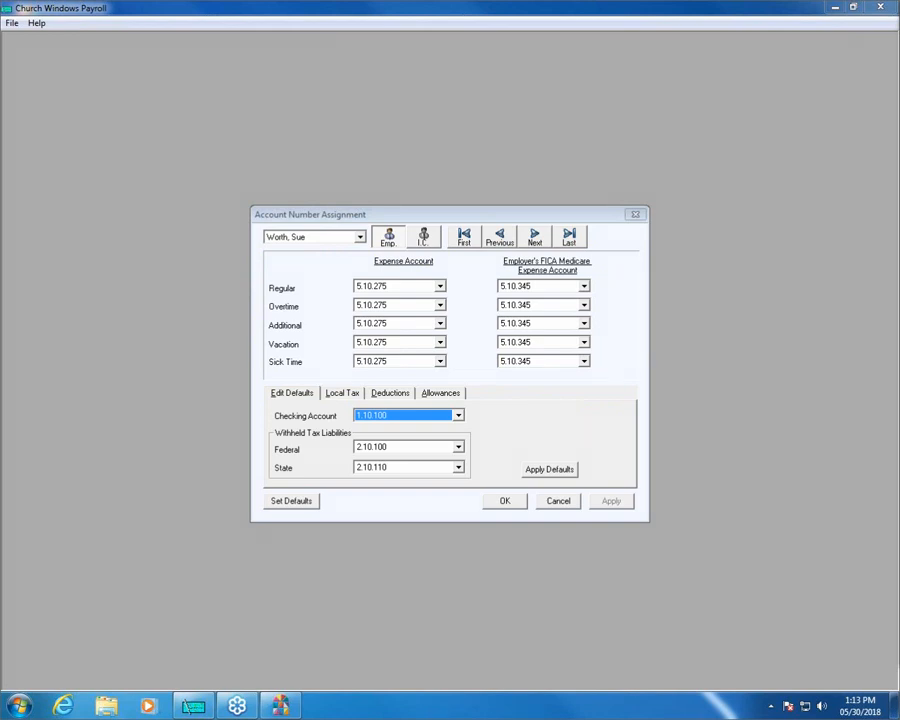
Review the expense account choices for Regular and Vacation pay, keeping 5.10.275 for Regular, and move to the next employee's assignments.
left_click(440, 287)
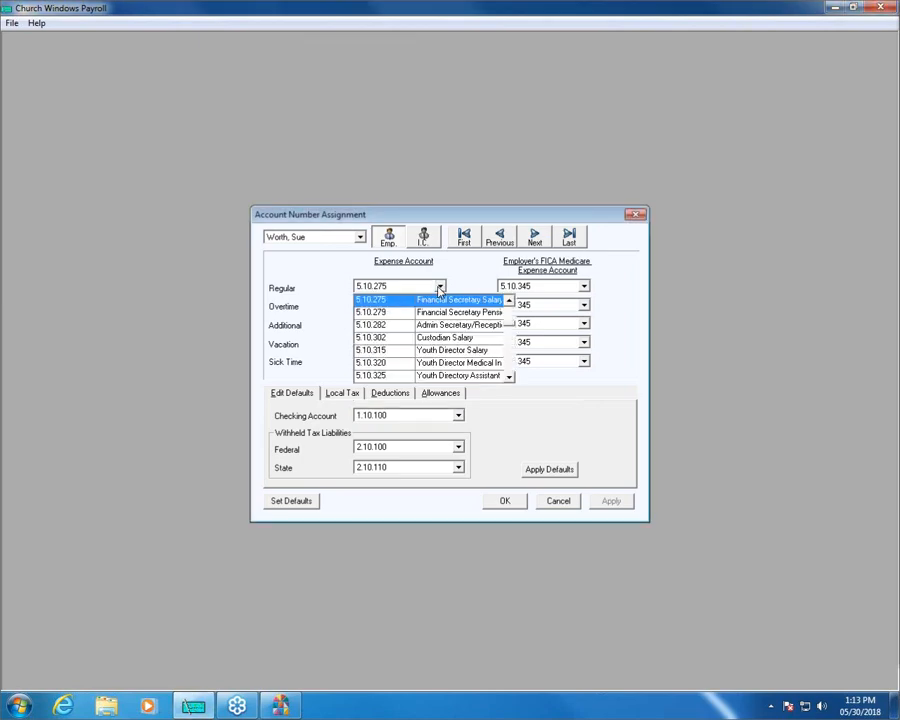
left_click(440, 289)
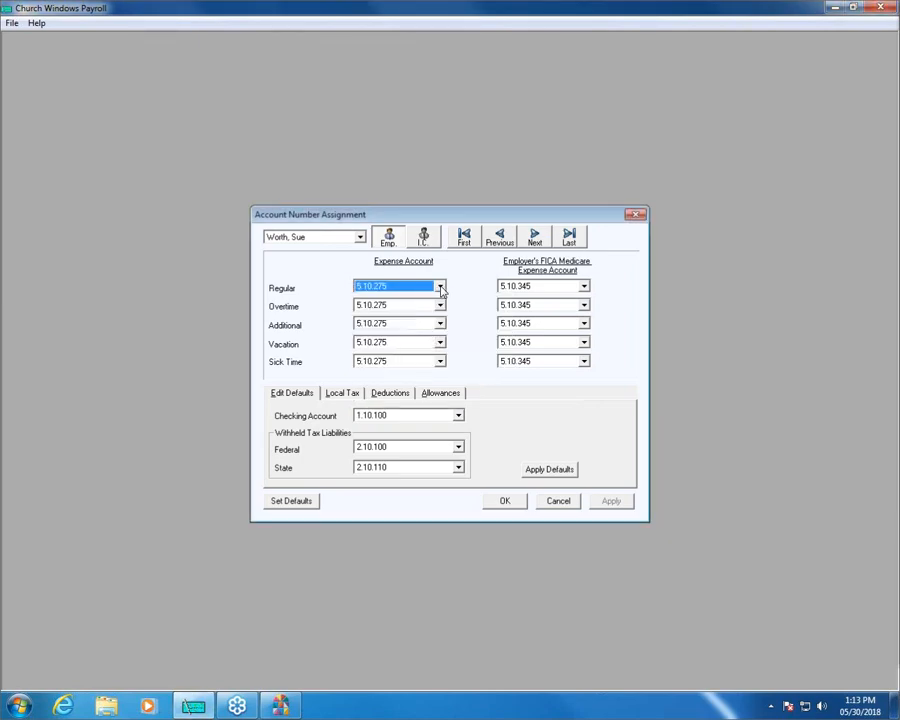
left_click(441, 287)
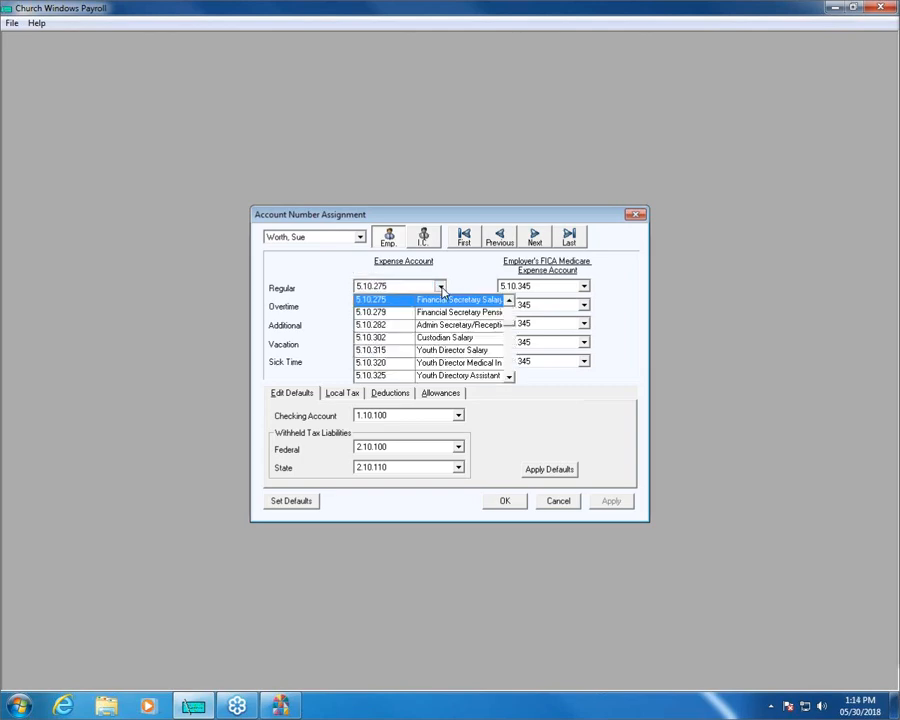
left_click(416, 299)
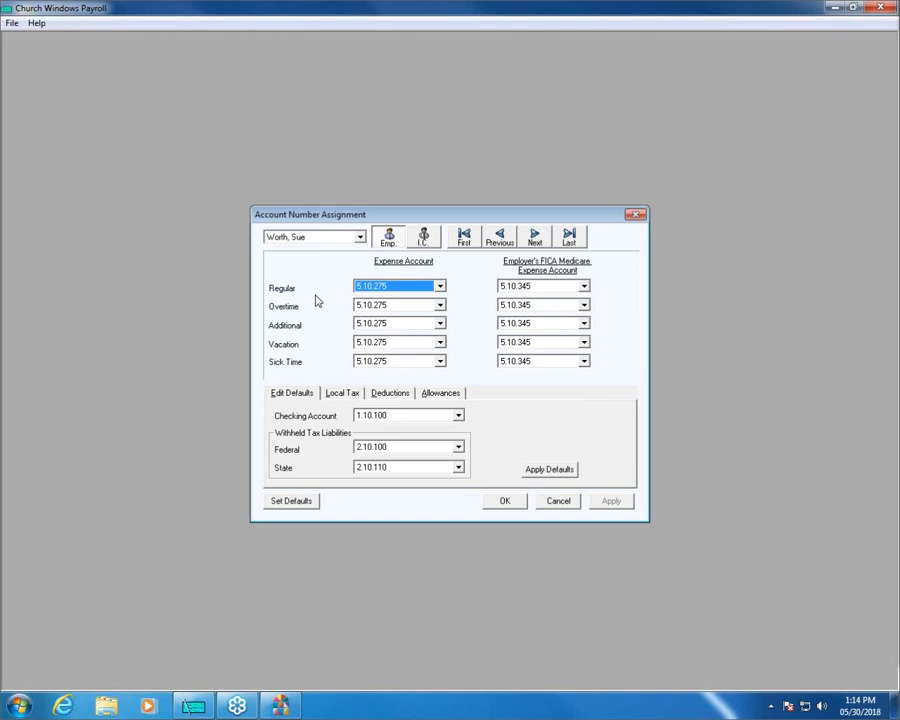
left_click(440, 343)
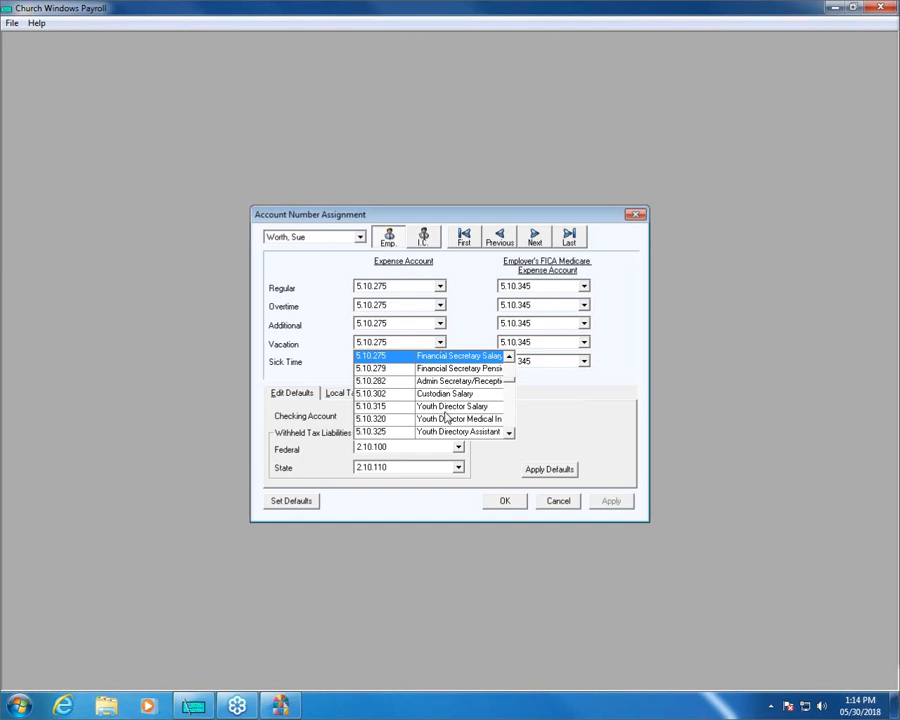
left_click(276, 281)
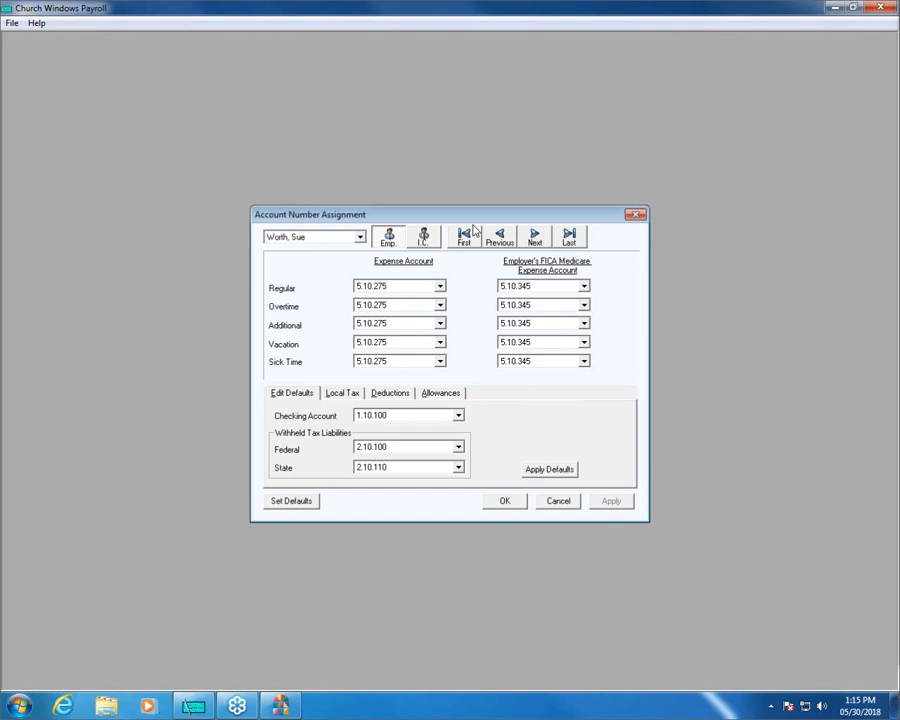
left_click(534, 236)
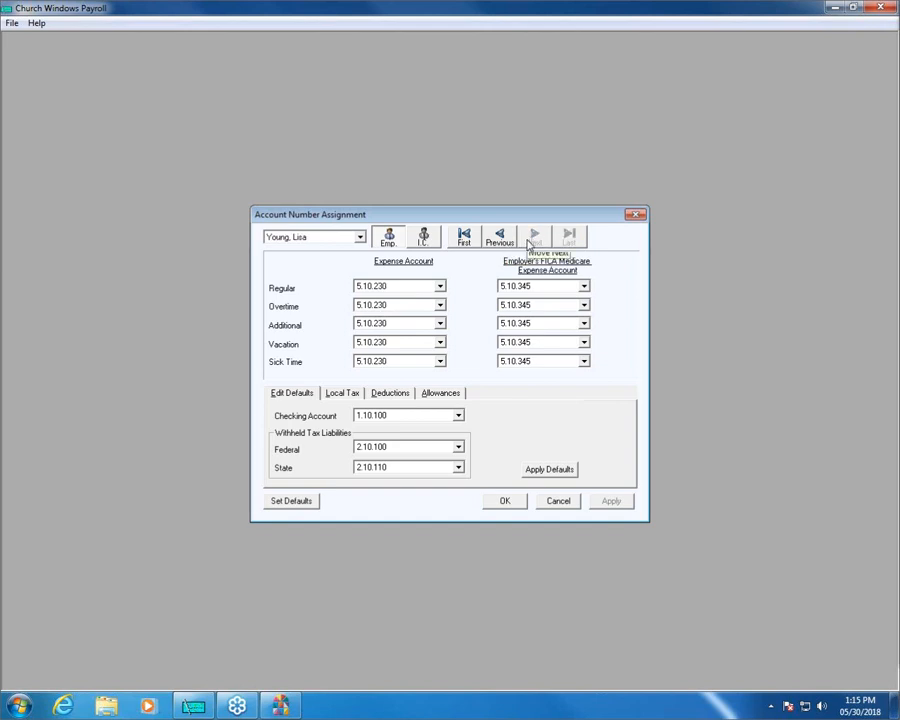
Step back through the employees' account assignments from the last to the first employee and view the employee list.
left_click(500, 240)
left_click(500, 240)
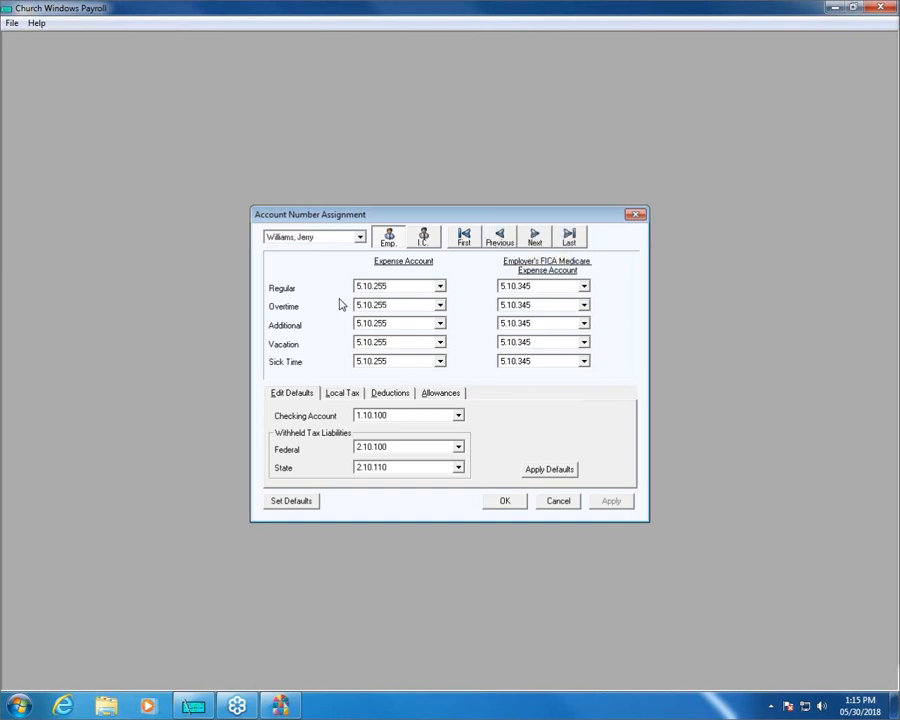
left_click(510, 246)
left_click(509, 246)
left_click(509, 246)
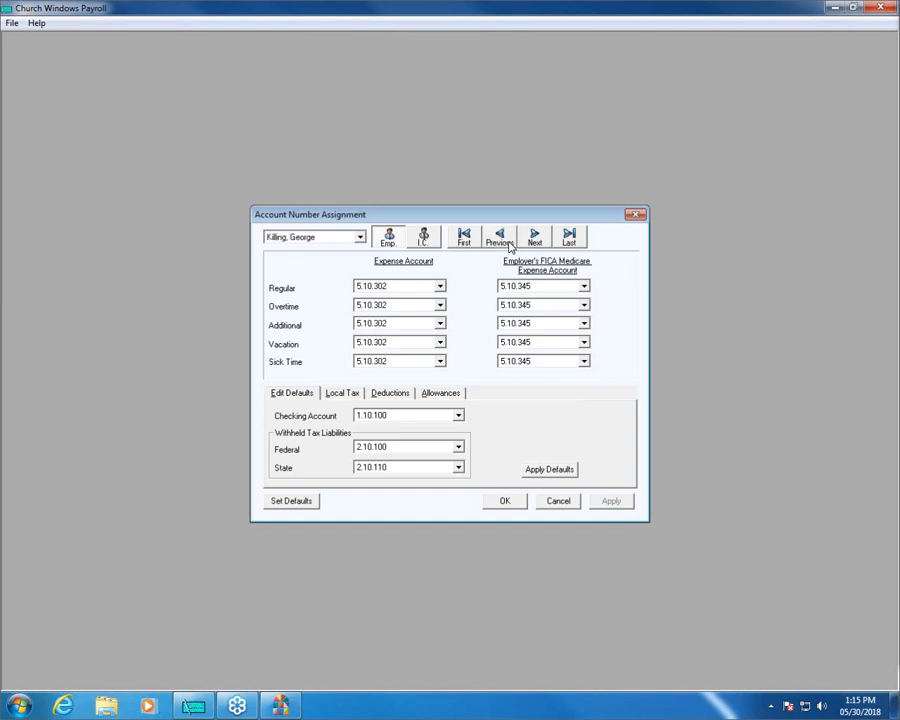
left_click(508, 246)
left_click(504, 247)
left_click(503, 247)
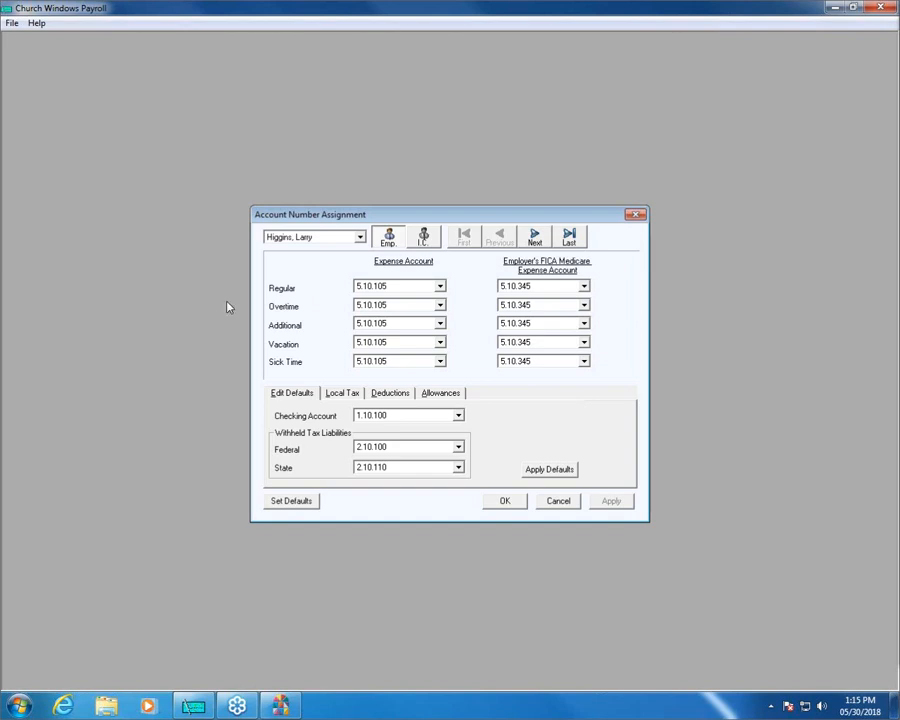
left_click(360, 237)
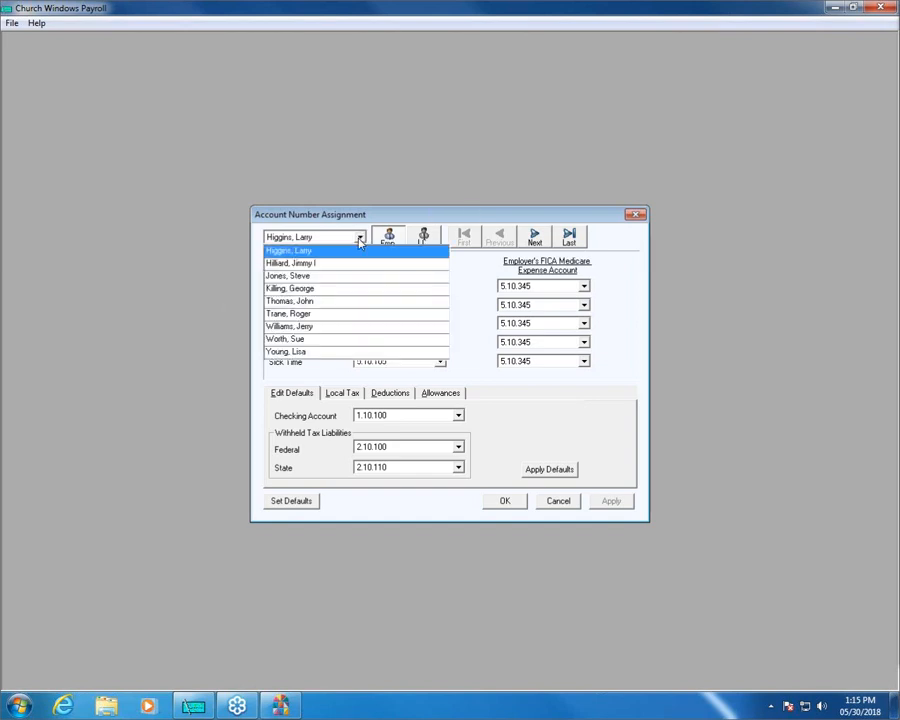
left_click(361, 238)
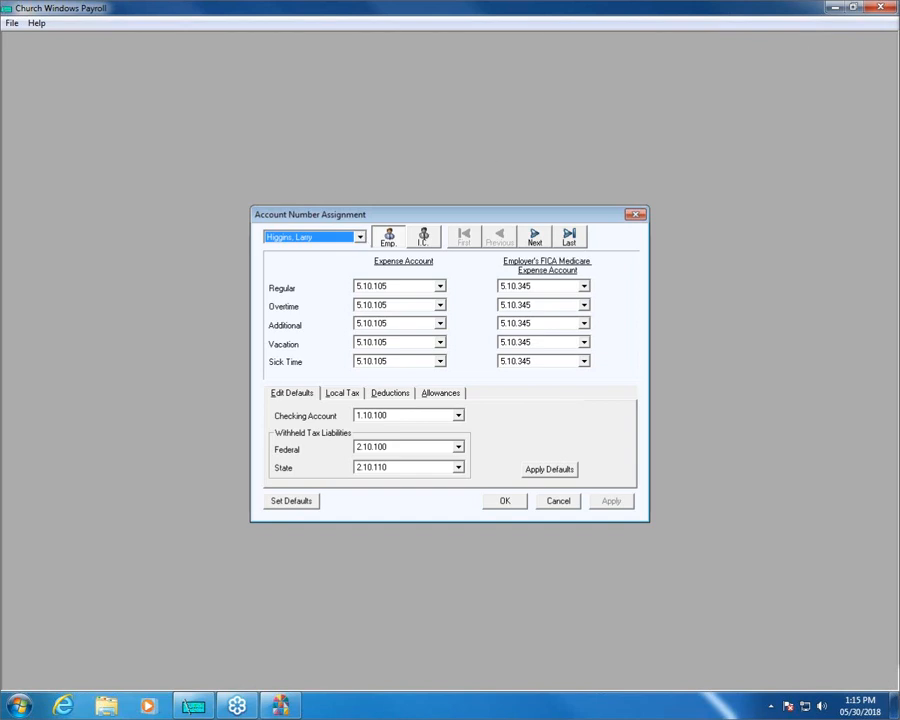
Compare the employer's FICA Medicare expense accounts for the first three employees and view the third employee's account choices for Regular pay.
mouse_move(482, 263)
left_mouse_down()
mouse_move(600, 265)
mouse_move(615, 374)
mouse_move(484, 382)
mouse_move(474, 263)
mouse_move(520, 255)
left_mouse_up()
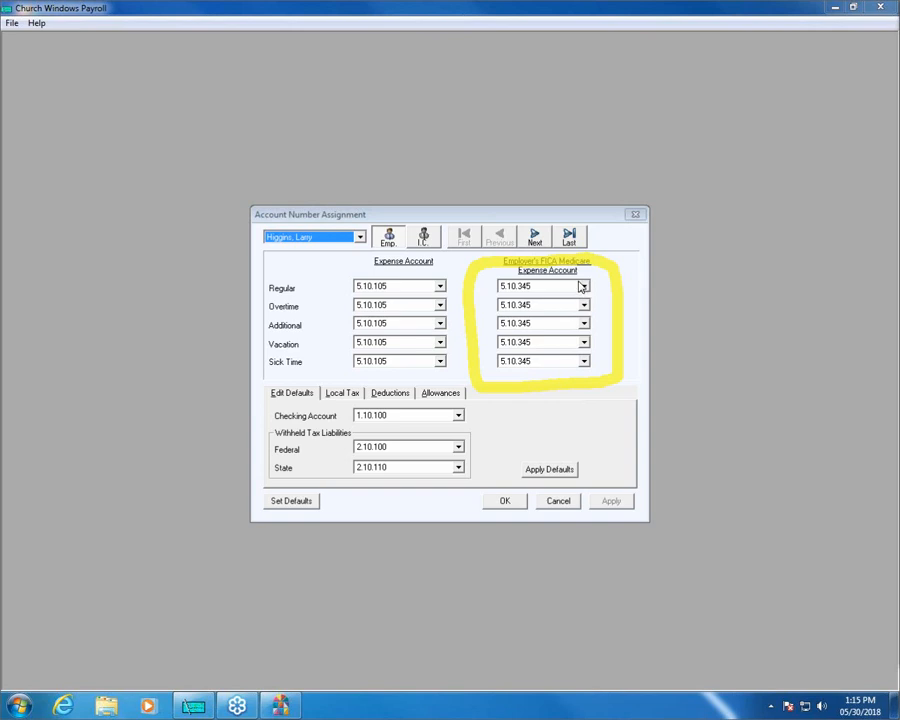
left_click(536, 238)
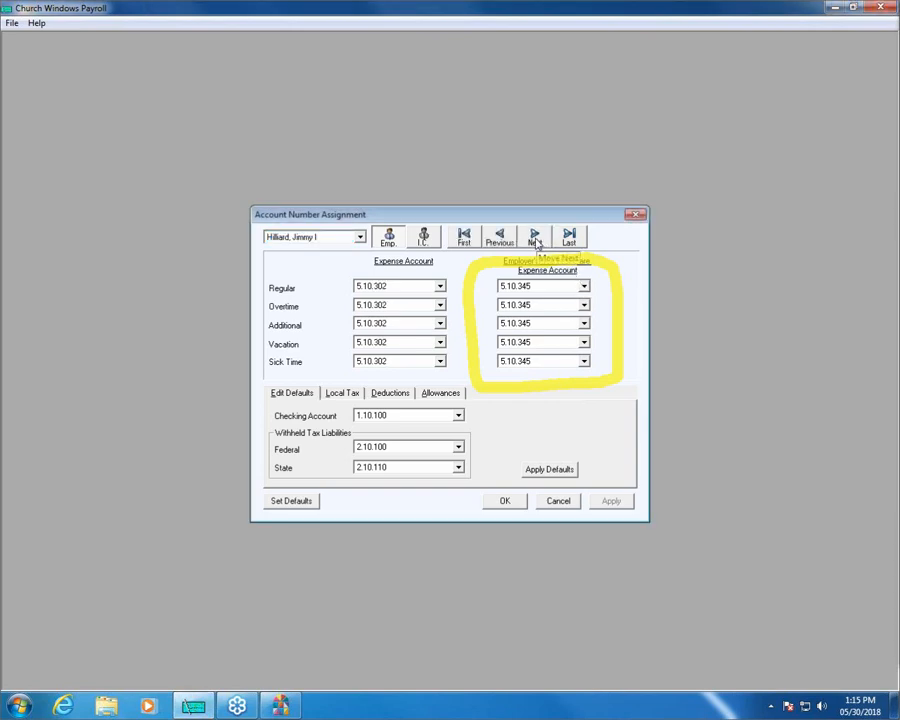
left_click(535, 240)
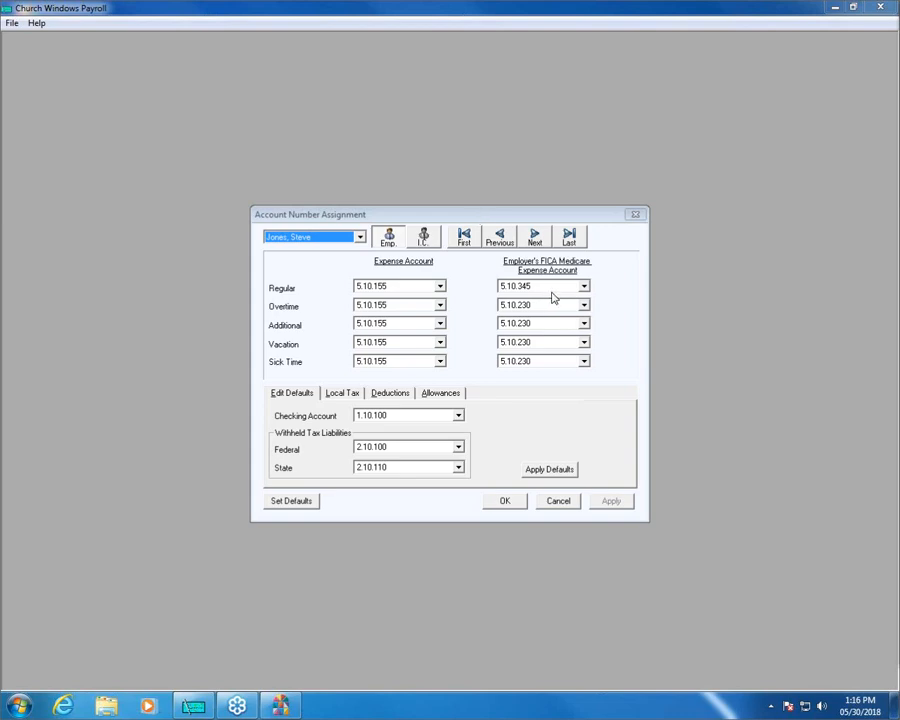
left_click(584, 286)
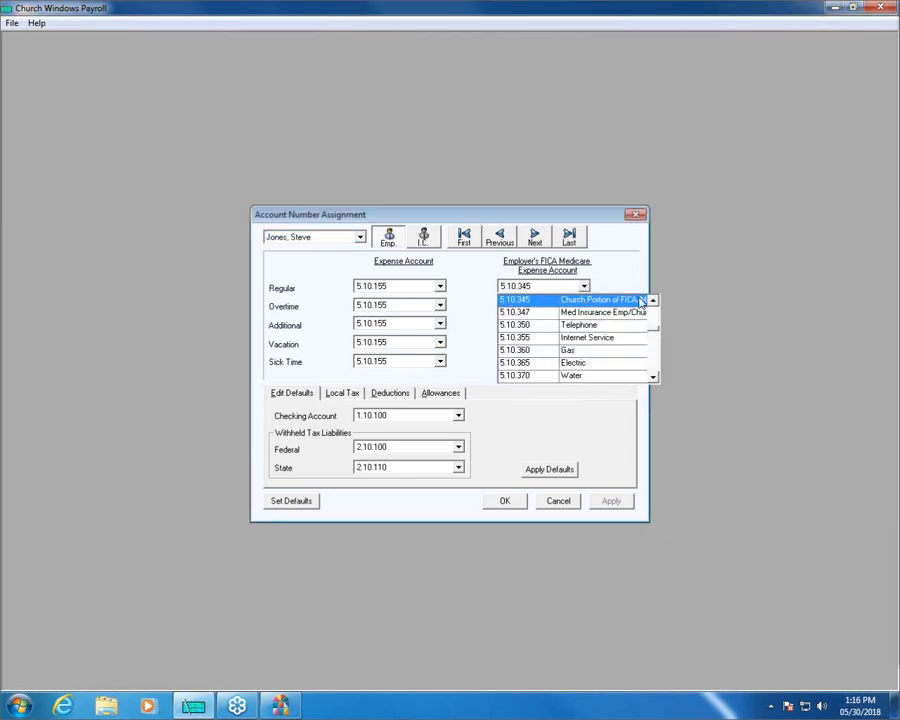
left_click(539, 206)
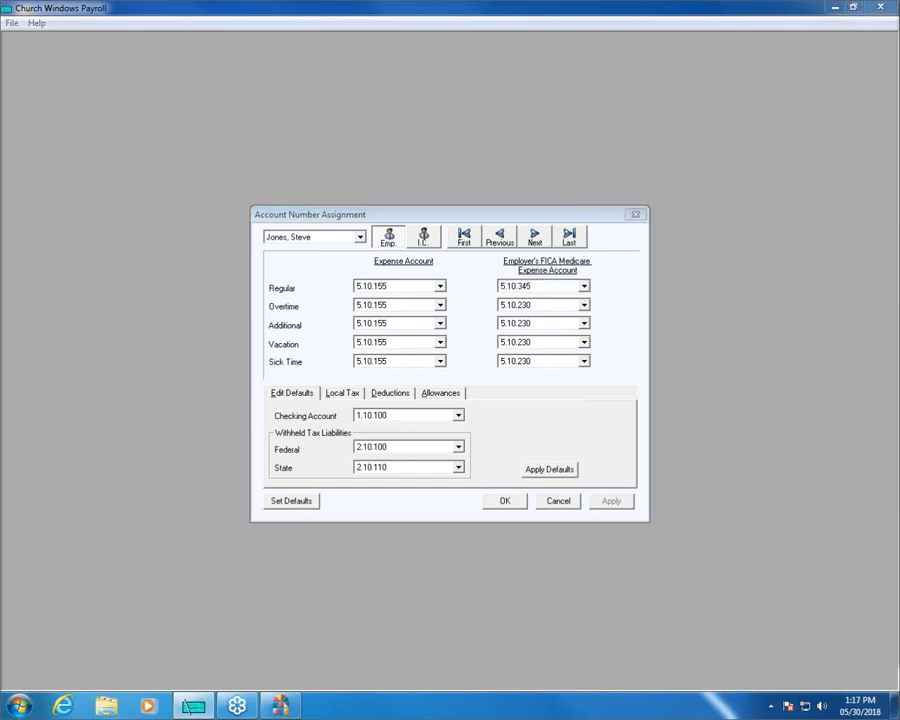
Review the third employee's local tax assignments for Columbus and Pick SD and examine the liability accounts available for Pick SD.
left_click(343, 394)
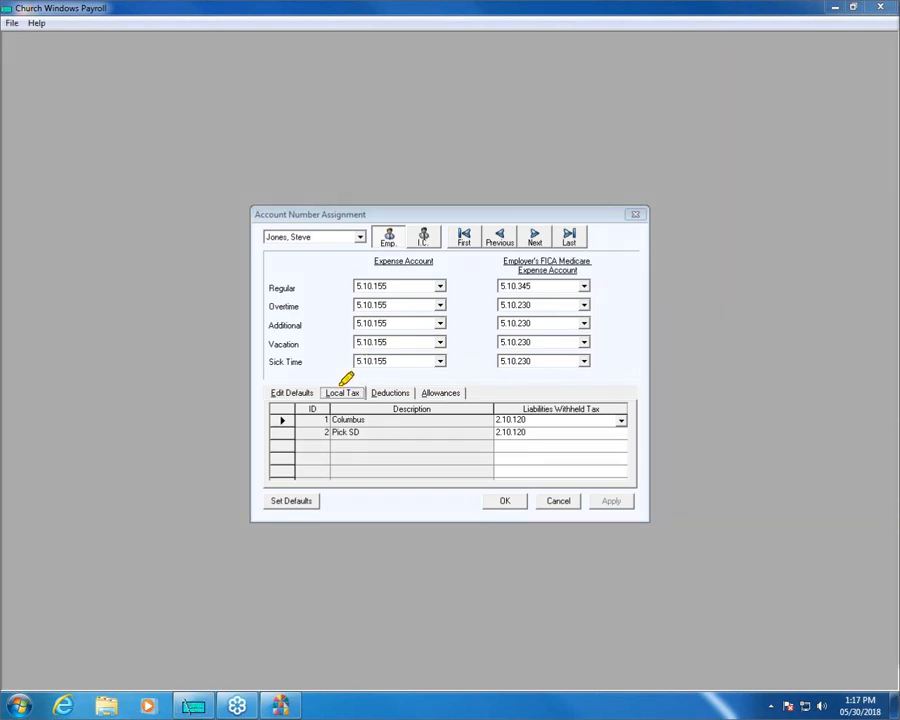
left_click_drag(326, 393, 362, 391)
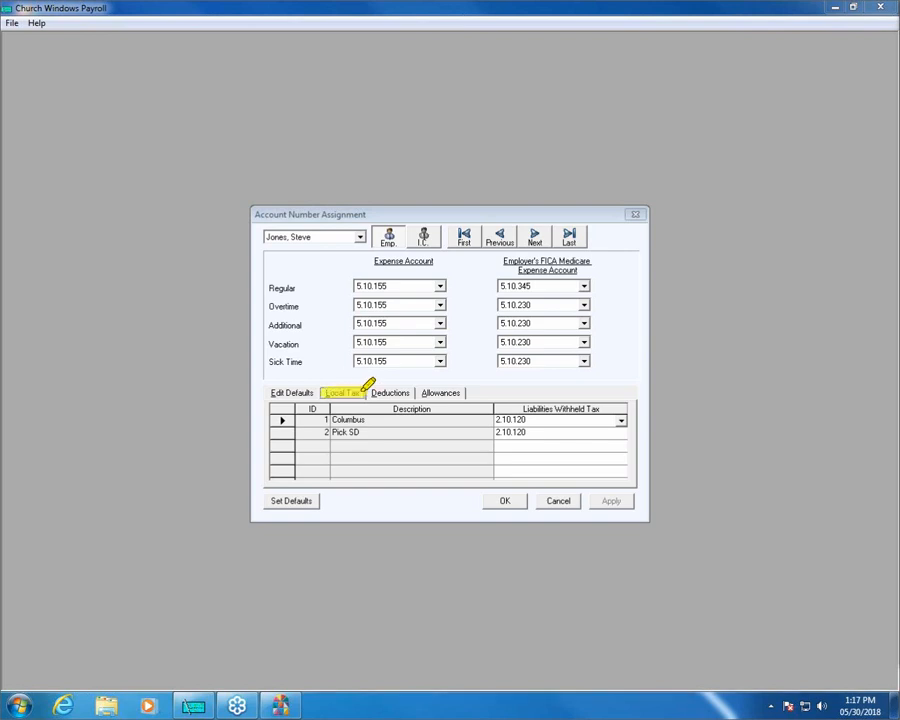
left_click_drag(282, 420, 540, 420)
left_click_drag(300, 433, 618, 430)
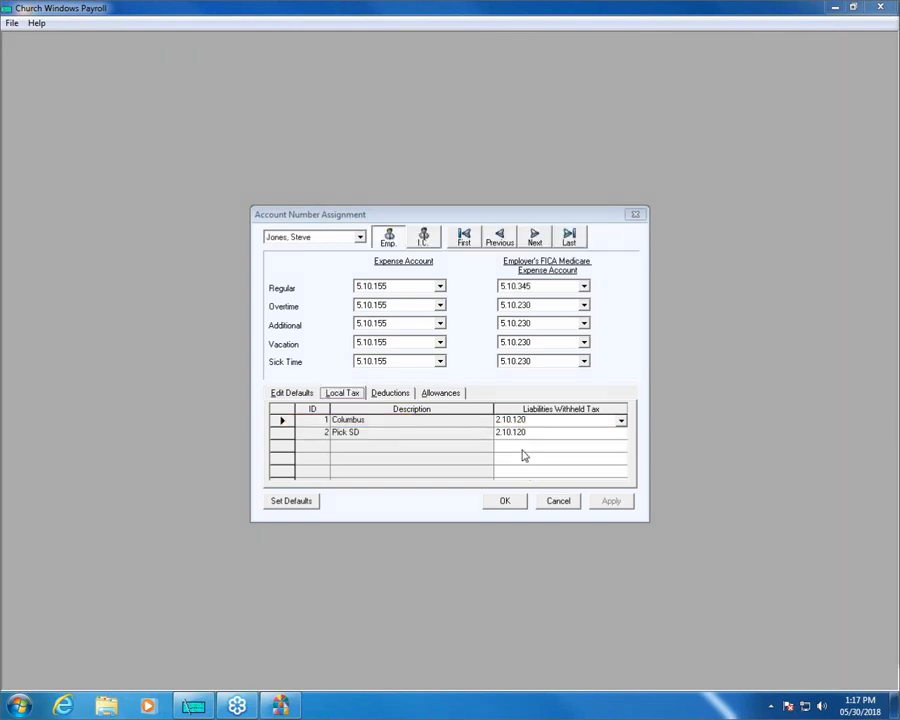
left_click(590, 434)
left_click(622, 435)
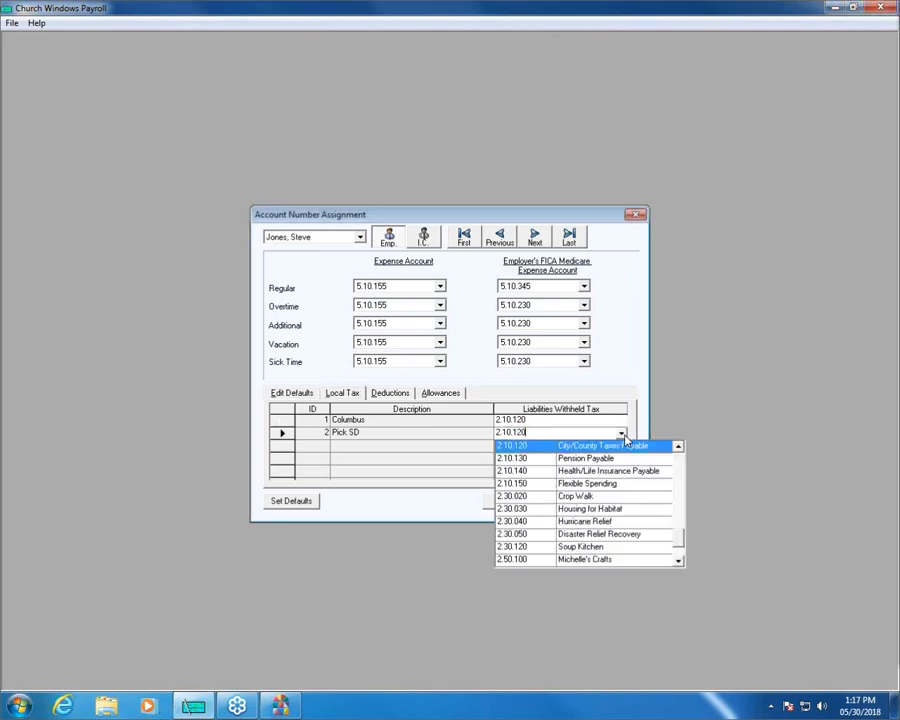
mouse_move(679, 540)
left_mouse_down()
mouse_move(681, 478)
mouse_move(679, 548)
left_mouse_up()
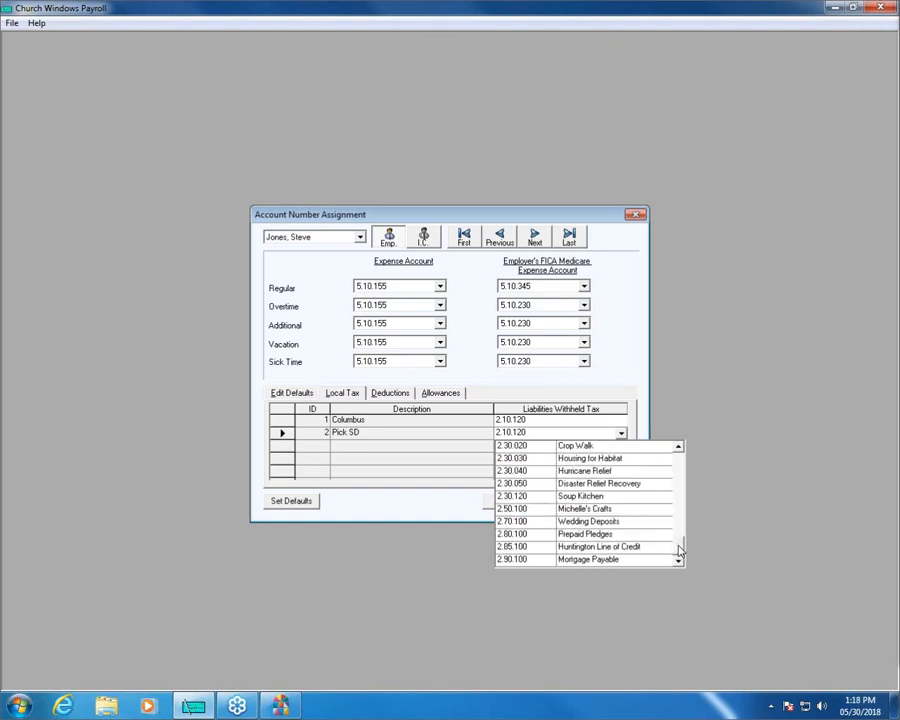
left_click(739, 430)
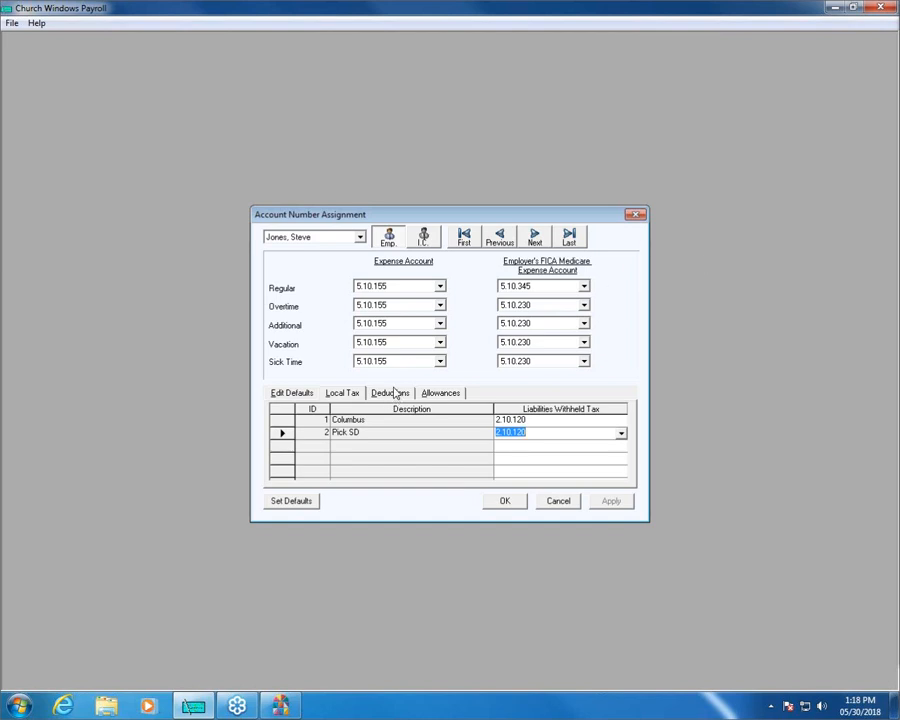
Show the first employee's deductions and examine the accounts assigned to Health Ins and Dental Ins.
left_click(342, 237)
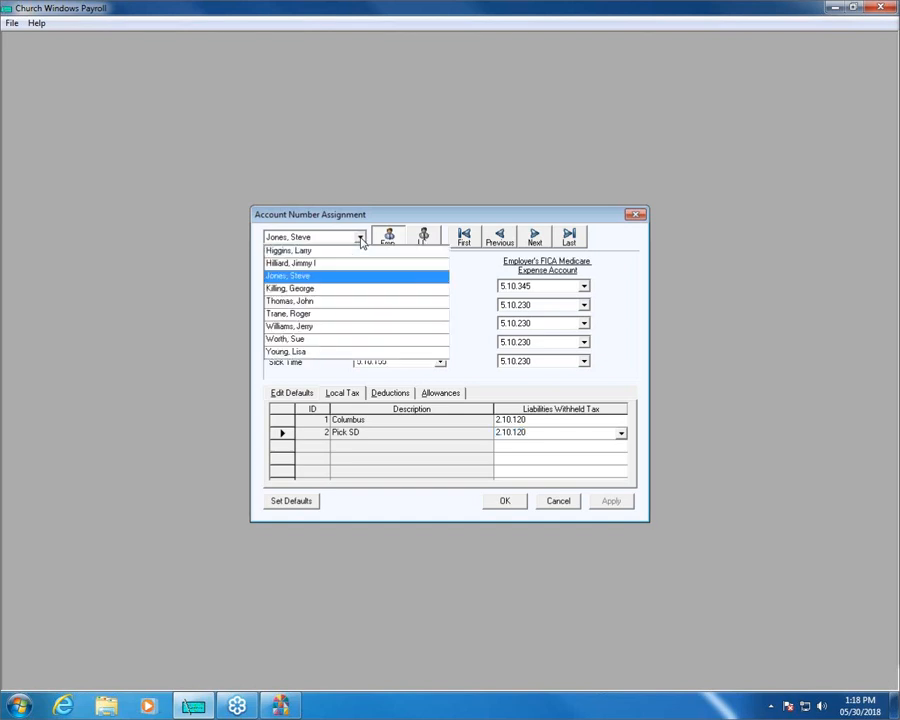
left_click(338, 252)
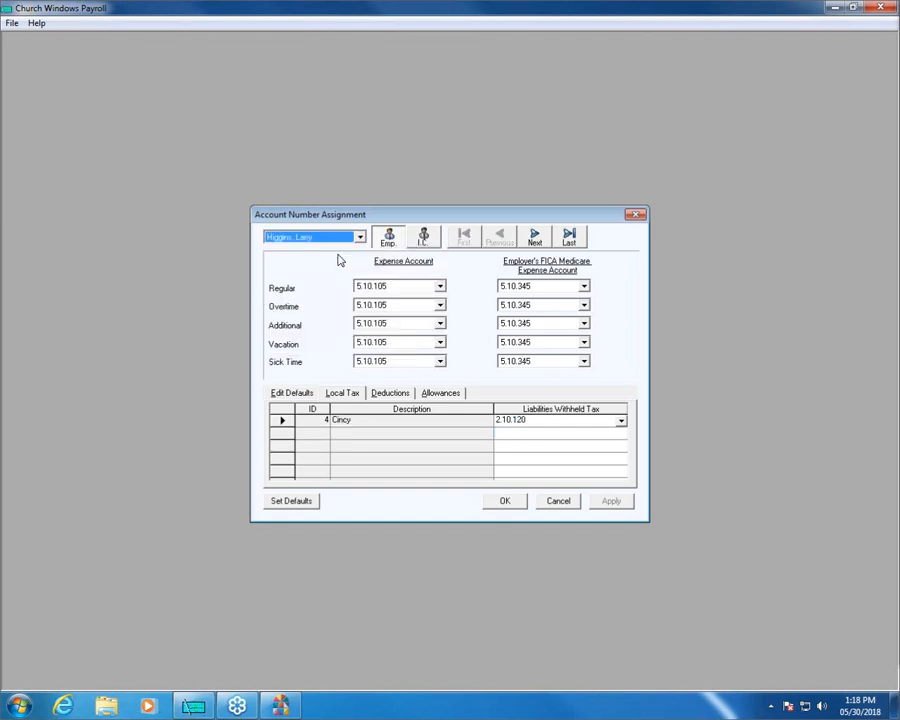
left_click(395, 395)
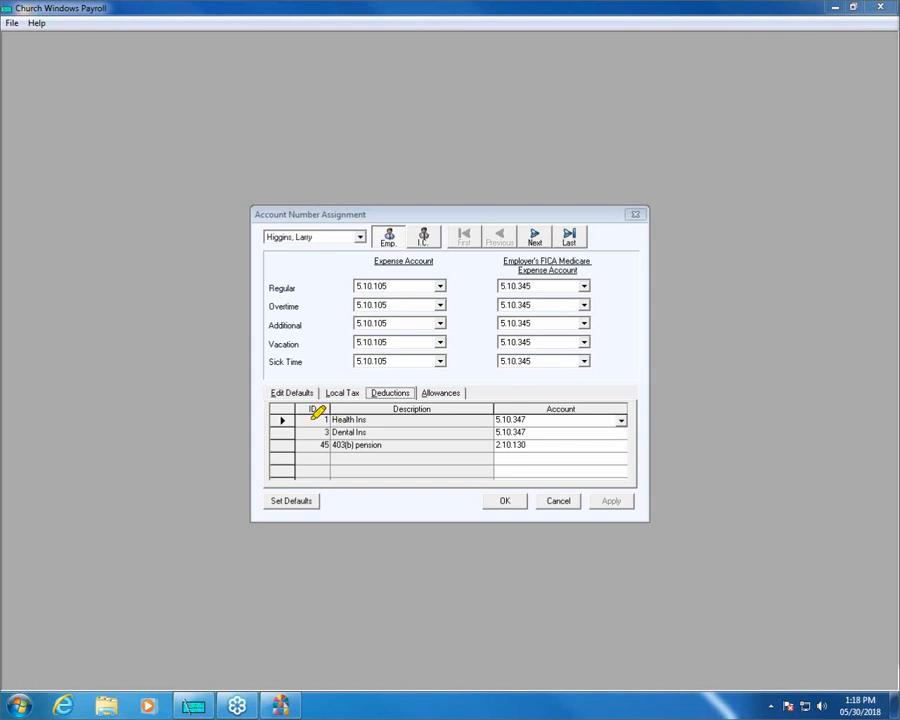
left_click_drag(496, 419, 606, 418)
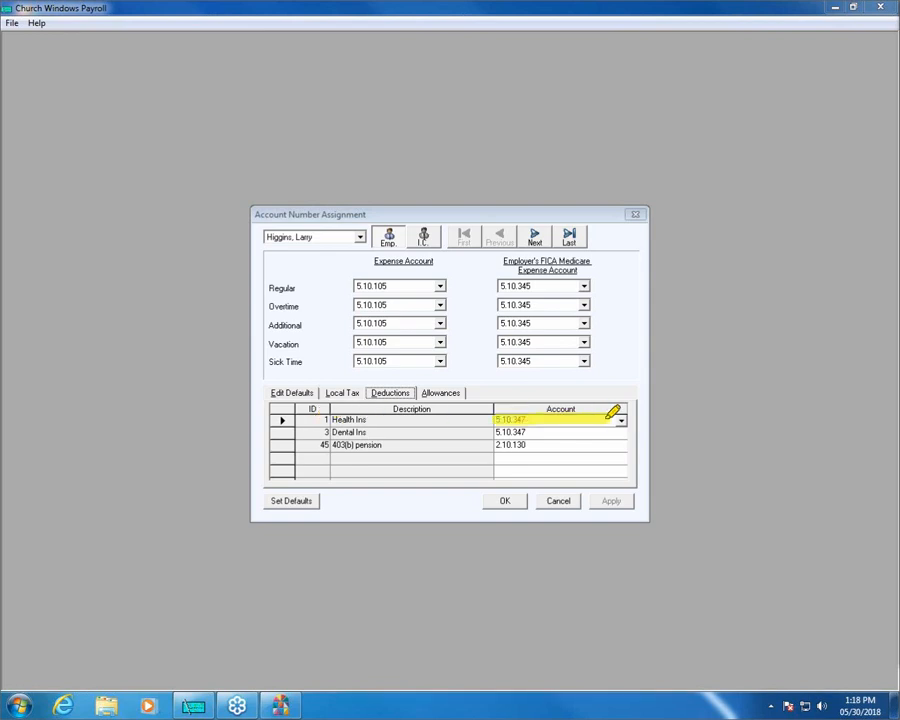
left_click_drag(494, 433, 624, 432)
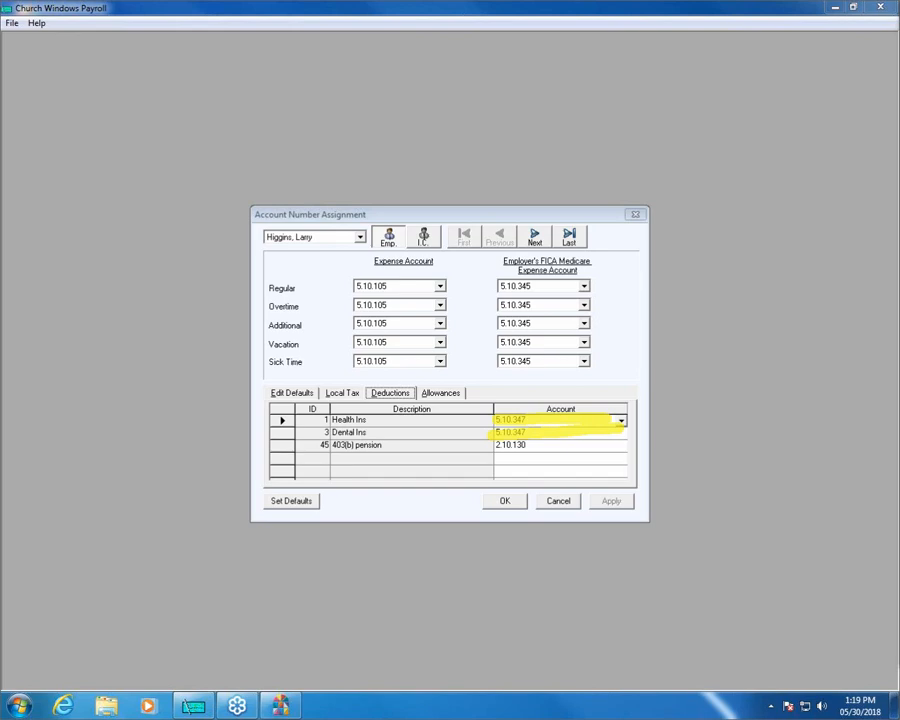
Look through the accounts available for the Health Ins deduction, keeping the assigned account 5.10.347.
left_click(570, 418)
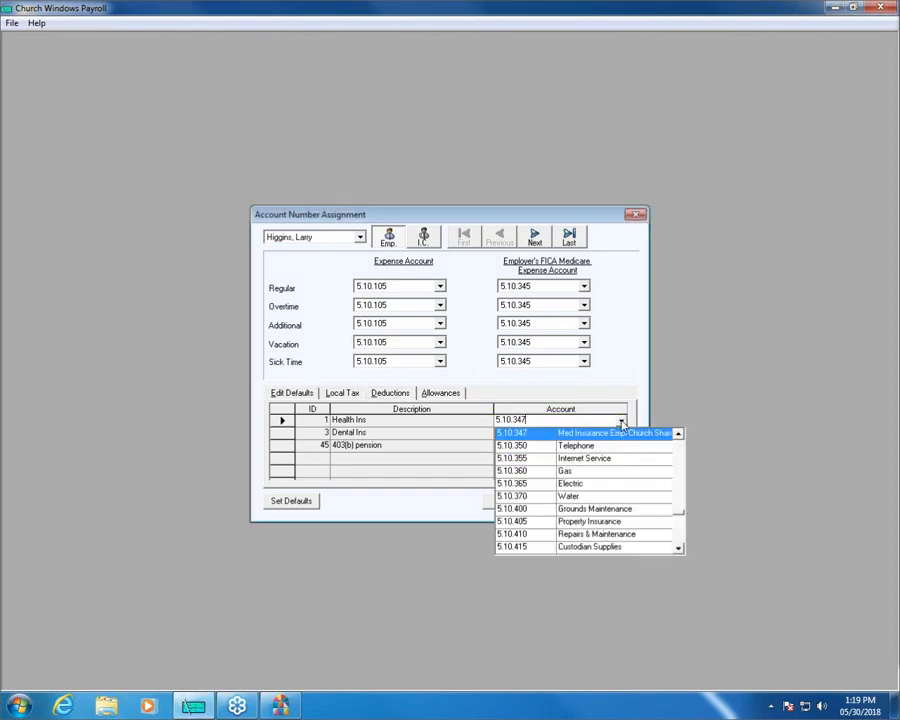
left_click_drag(679, 514, 680, 435)
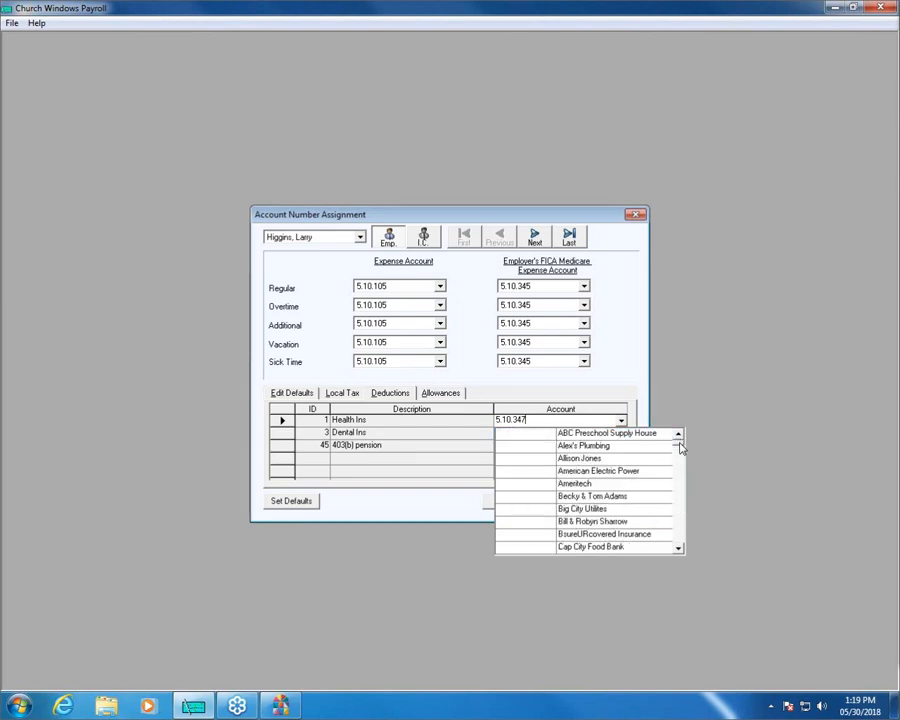
left_click(681, 488)
left_click(680, 494)
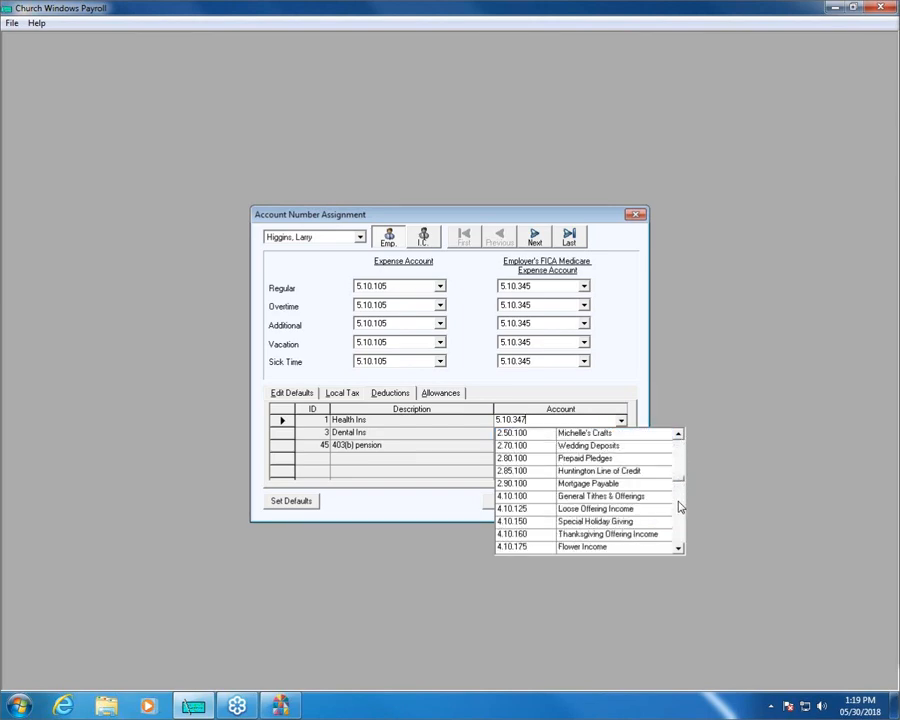
left_click(679, 505)
left_click(677, 517)
left_click(678, 529)
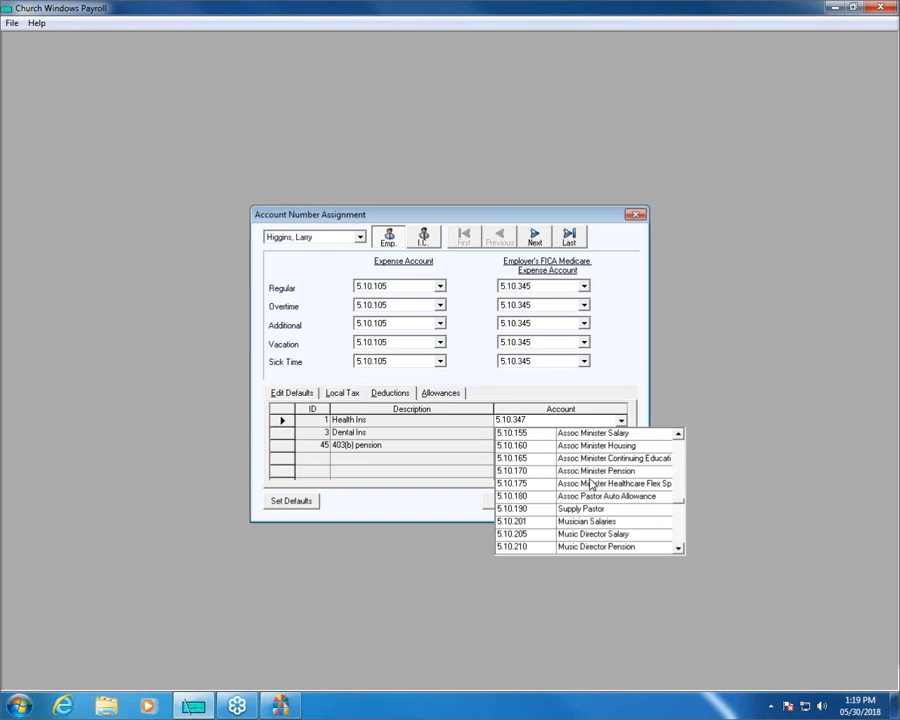
left_click(625, 346)
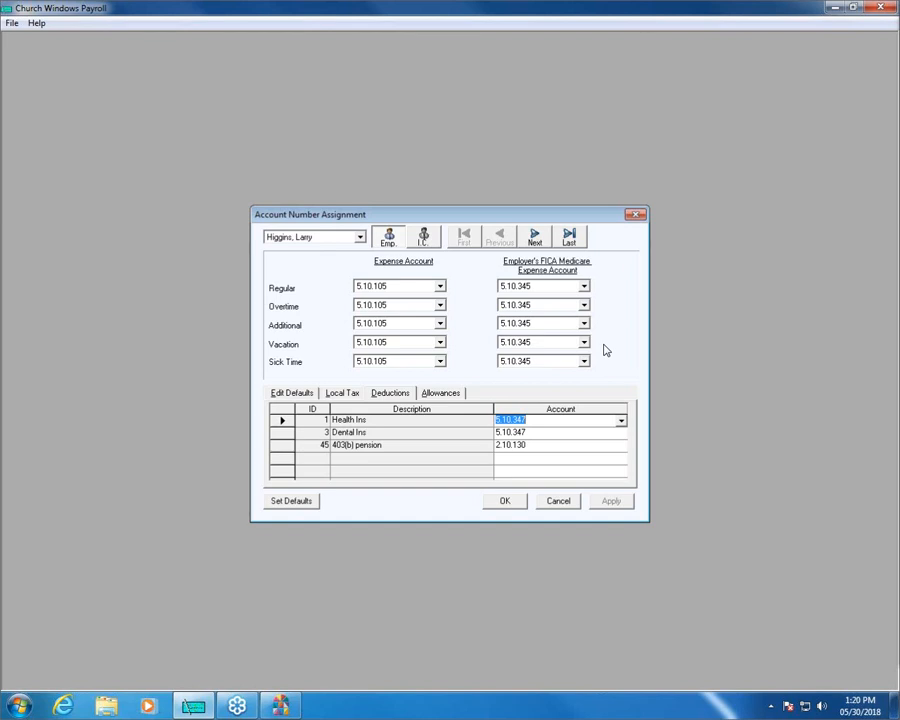
Examine the accounts available for the first employee's Housing allowance, keep 5.10.110, and accept the account number assignments.
left_click(440, 396)
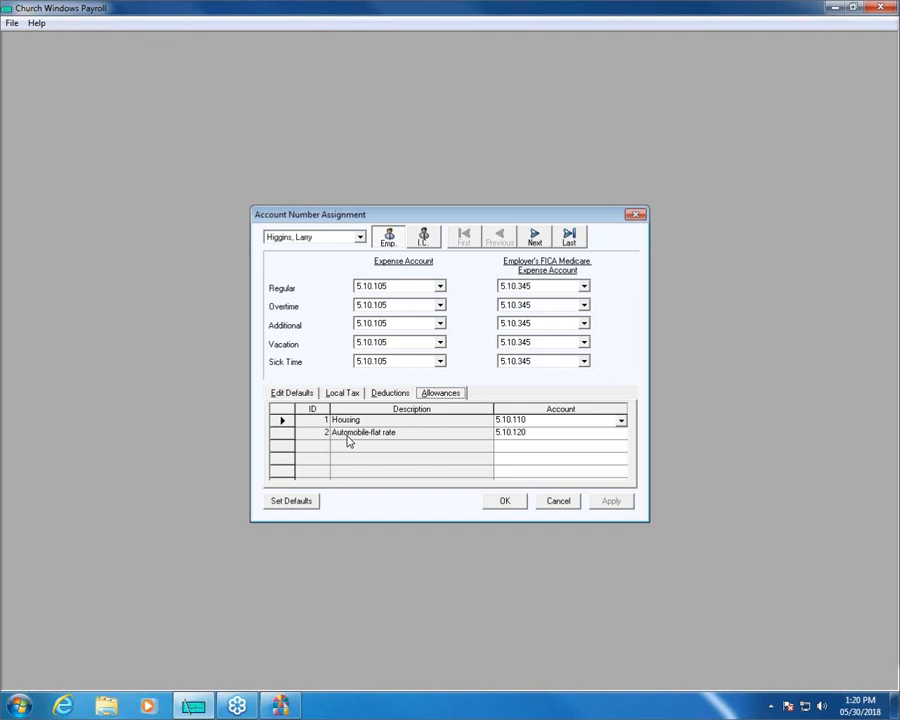
left_click(620, 422)
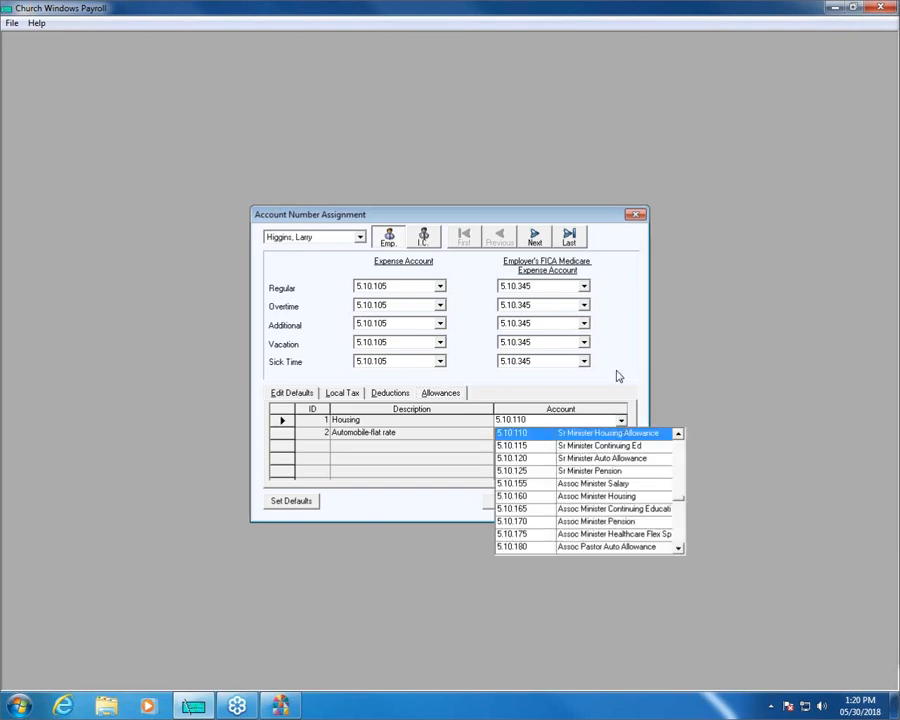
left_click(683, 459)
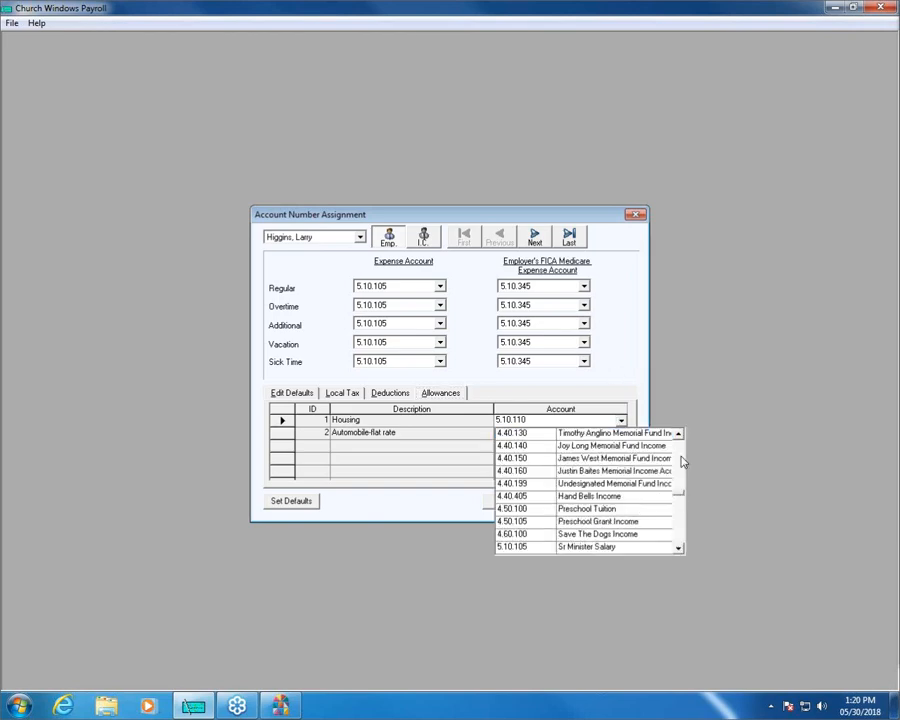
left_click(683, 459)
left_click(682, 457)
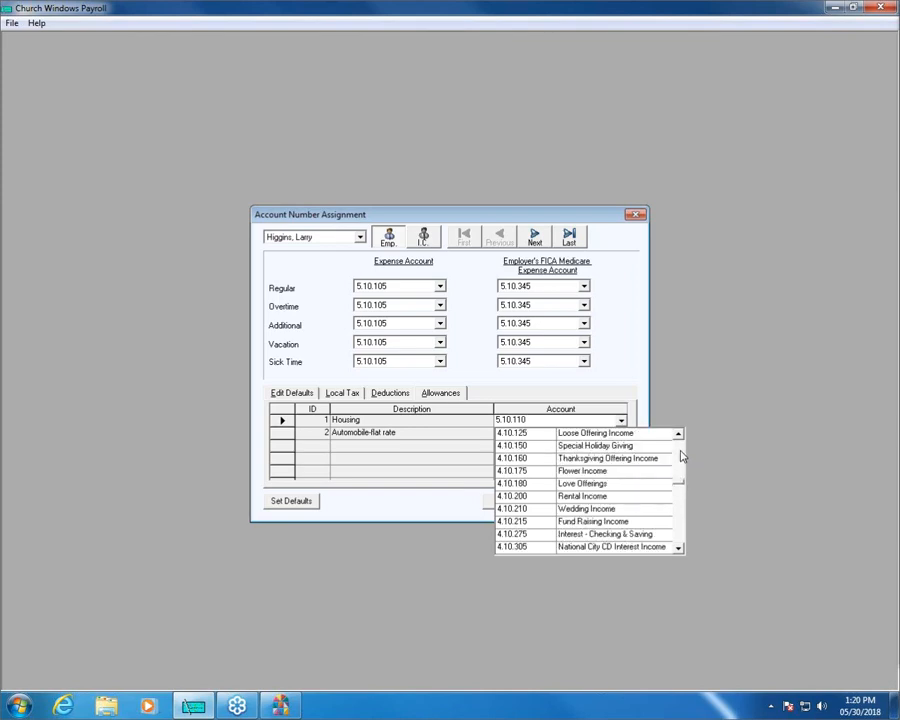
scroll(679, 452, "up", 3)
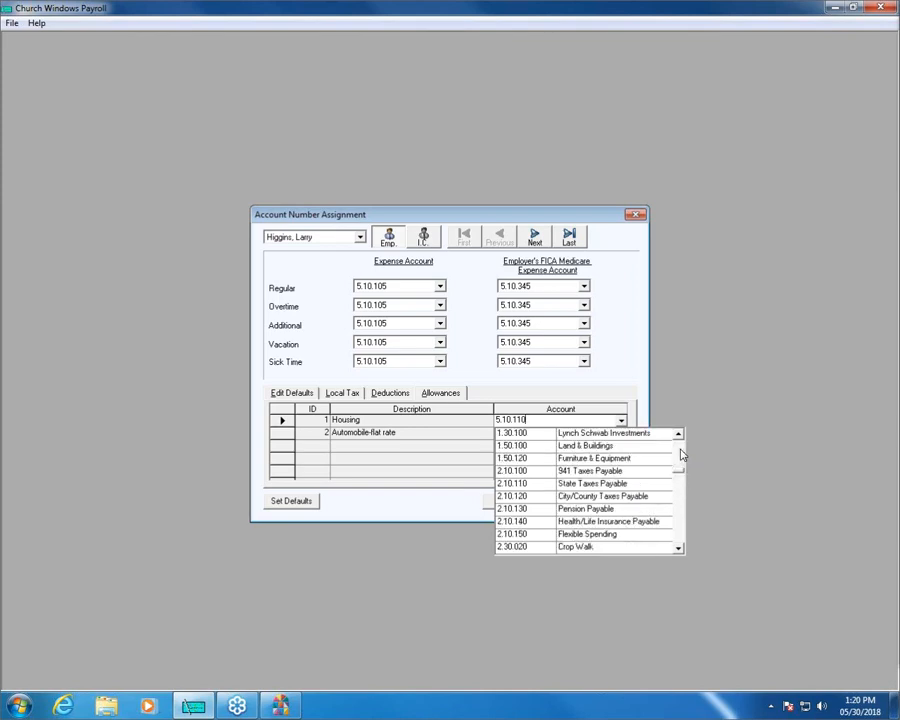
scroll(676, 505, "down", 7)
scroll(676, 519, "down", 10)
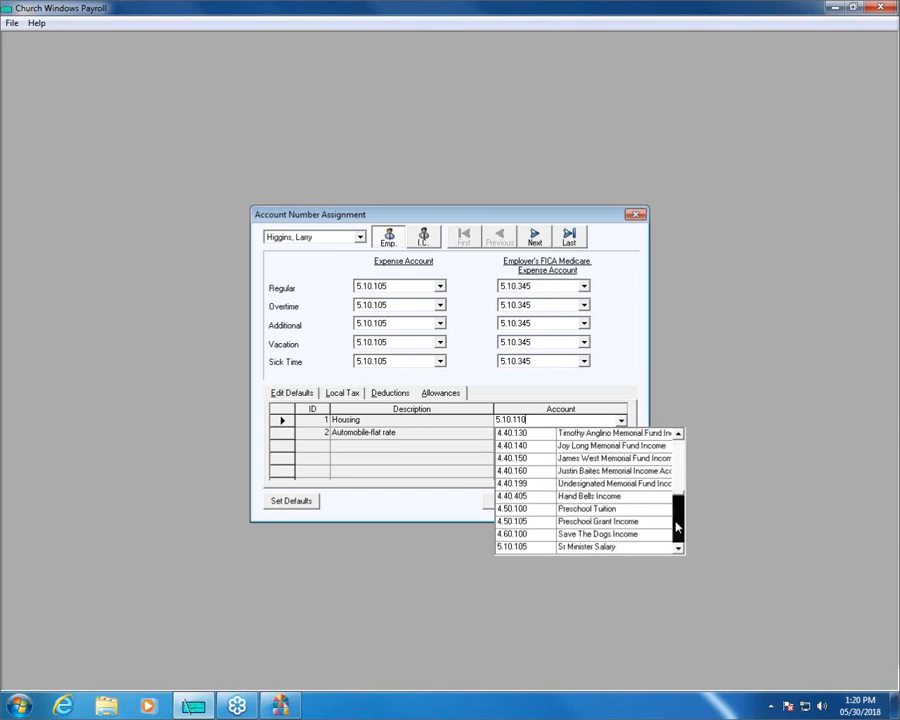
scroll(677, 454, "up", 4)
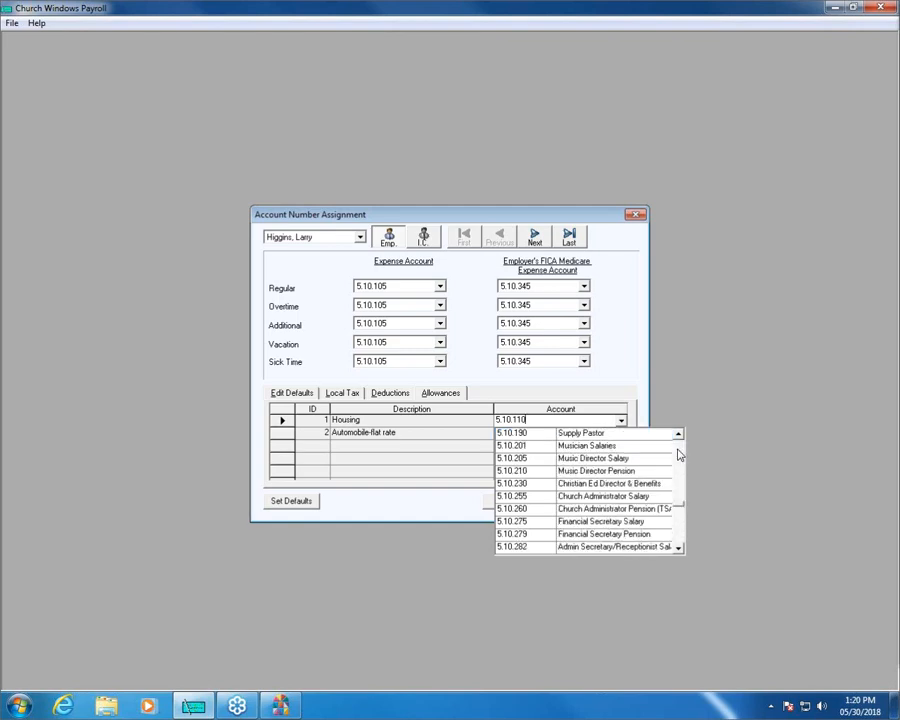
left_click(677, 435)
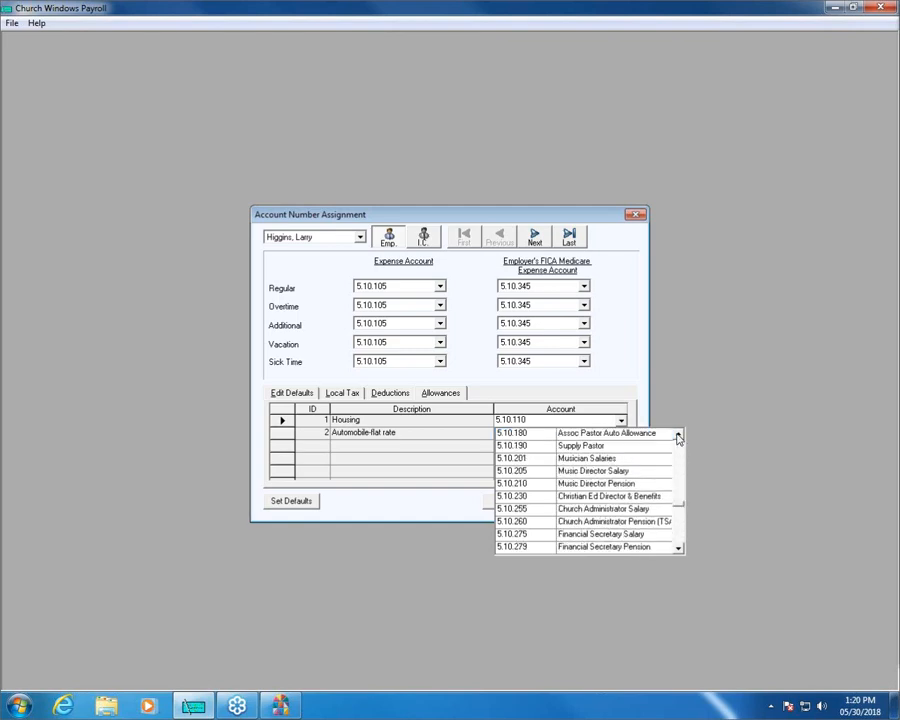
left_click(693, 380)
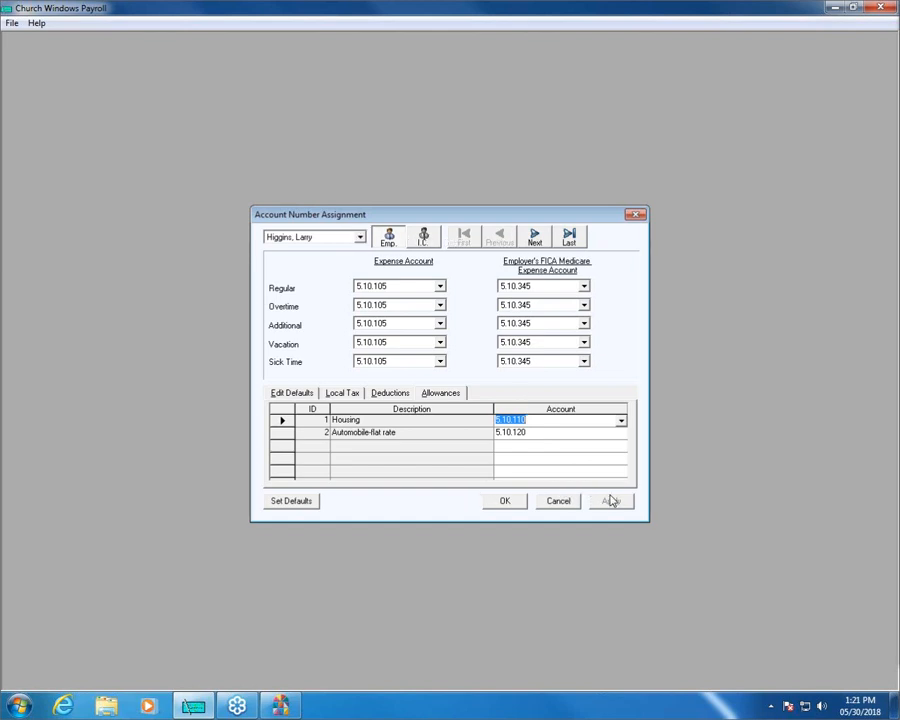
left_click(505, 503)
left_click(503, 503)
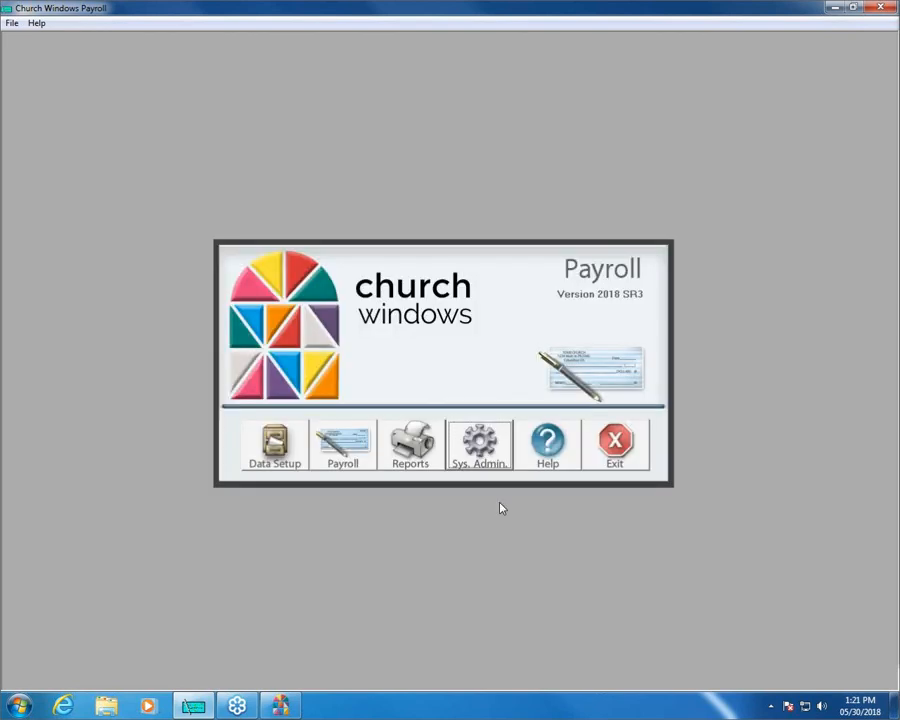